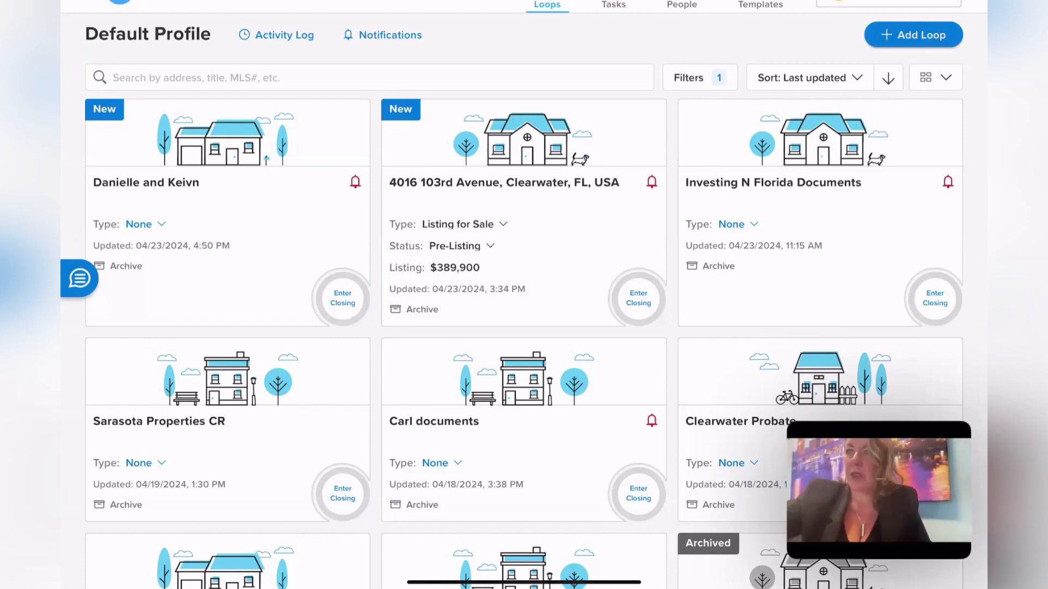
# - Start creating a new loop, then cancel it without entering an address
pyautogui.click(913, 34)
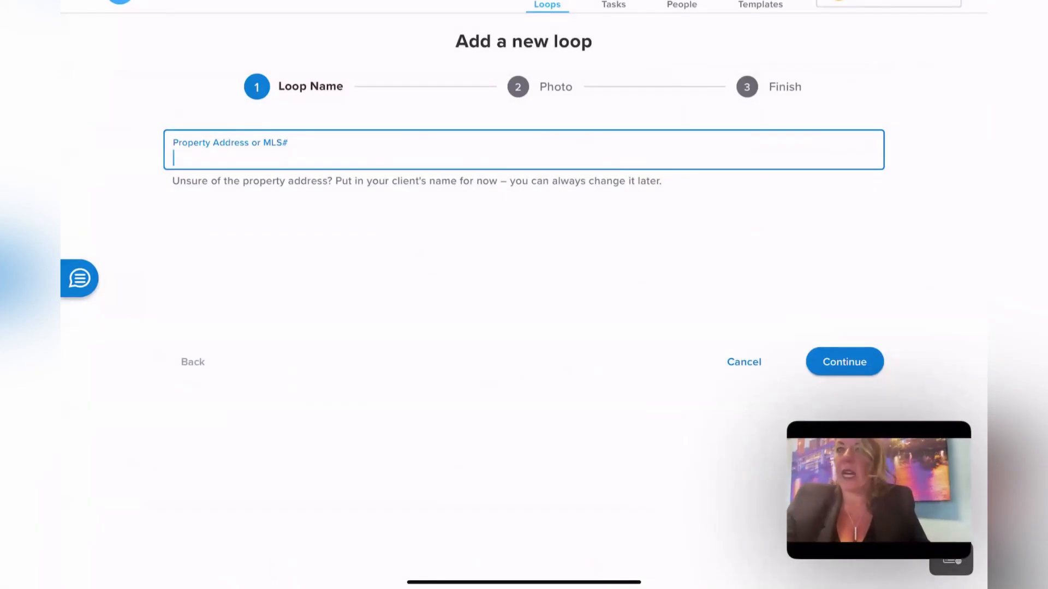
pyautogui.click(175, 158)
pyautogui.click(744, 362)
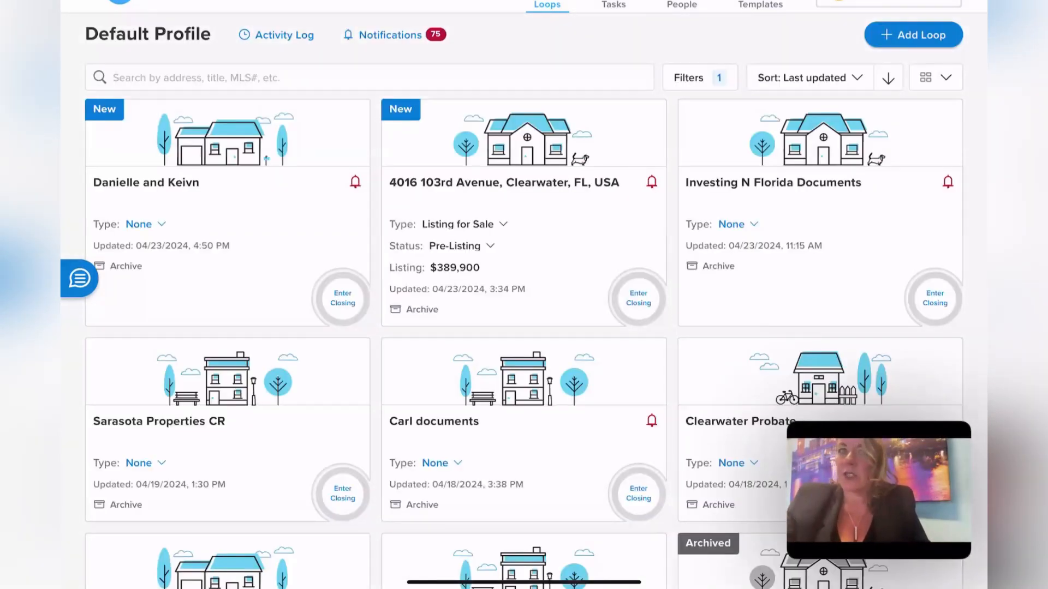
pyautogui.click(504, 182)
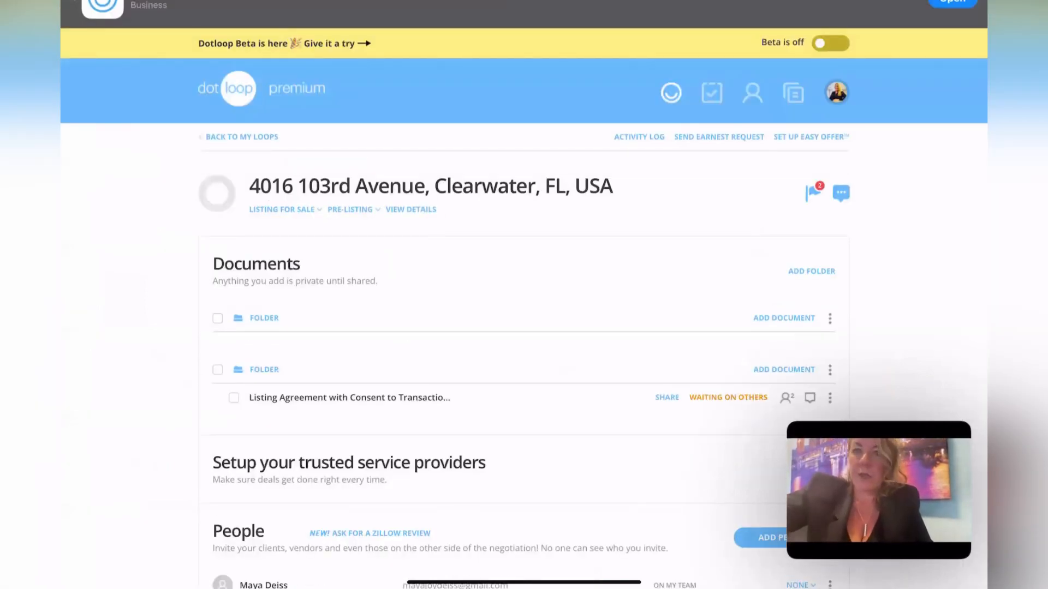
pyautogui.doubleClick(422, 209)
pyautogui.click(414, 210)
pyautogui.click(411, 214)
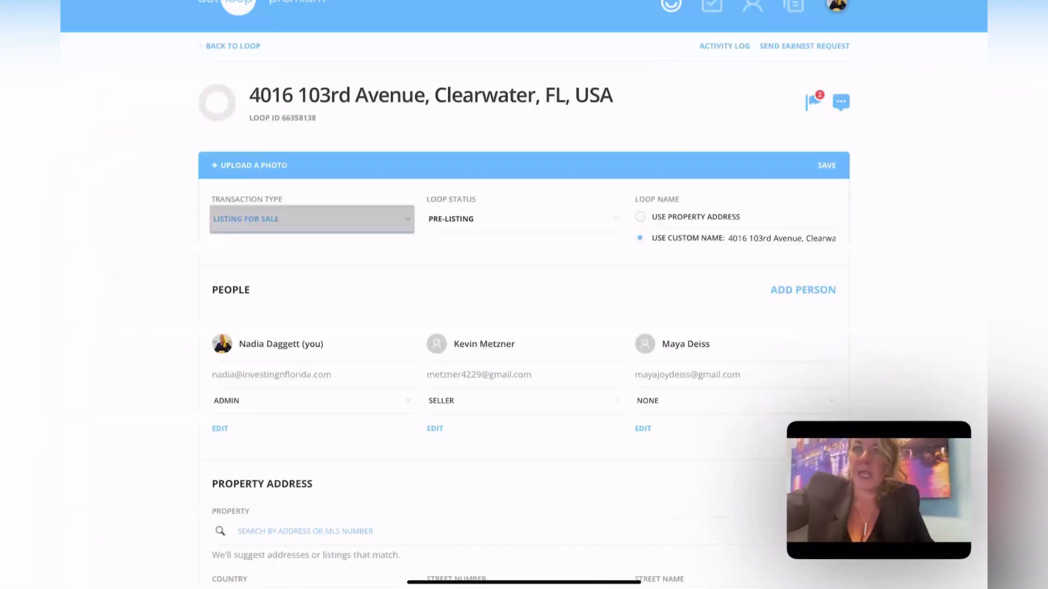
pyautogui.click(412, 212)
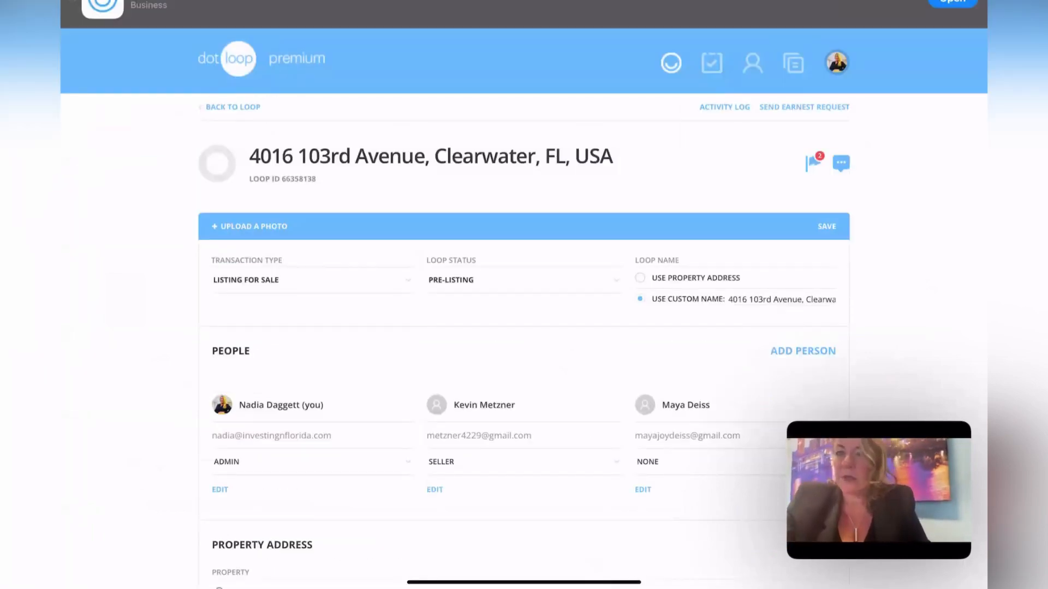
# - Scroll through the loop details, then go back and open the Listing Agreement document
pyautogui.scroll(-2, 524, 294)
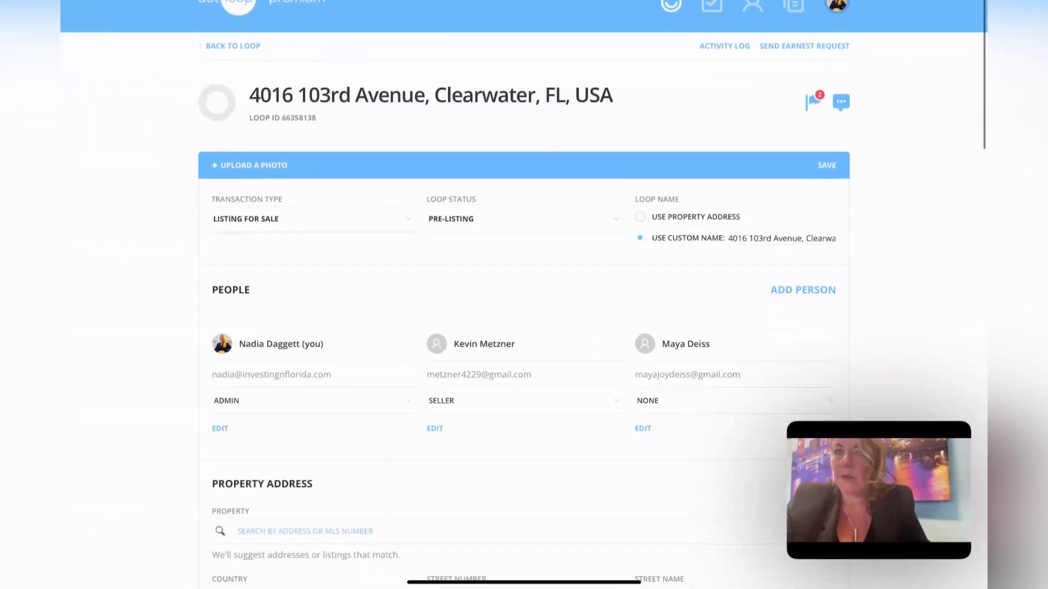
pyautogui.scroll(-4, 524, 294)
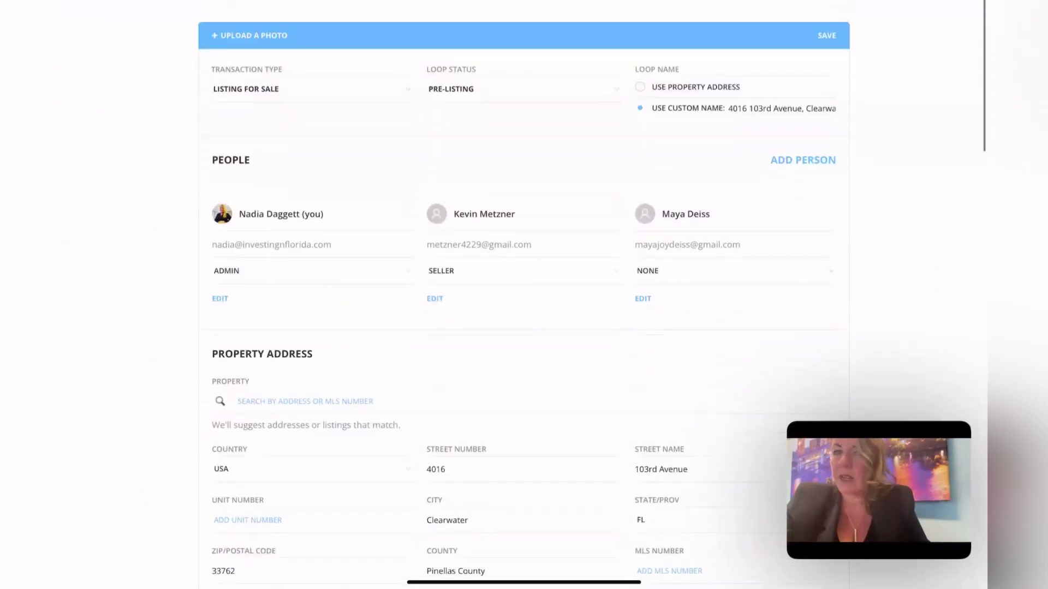
pyautogui.scroll(-4, 523, 295)
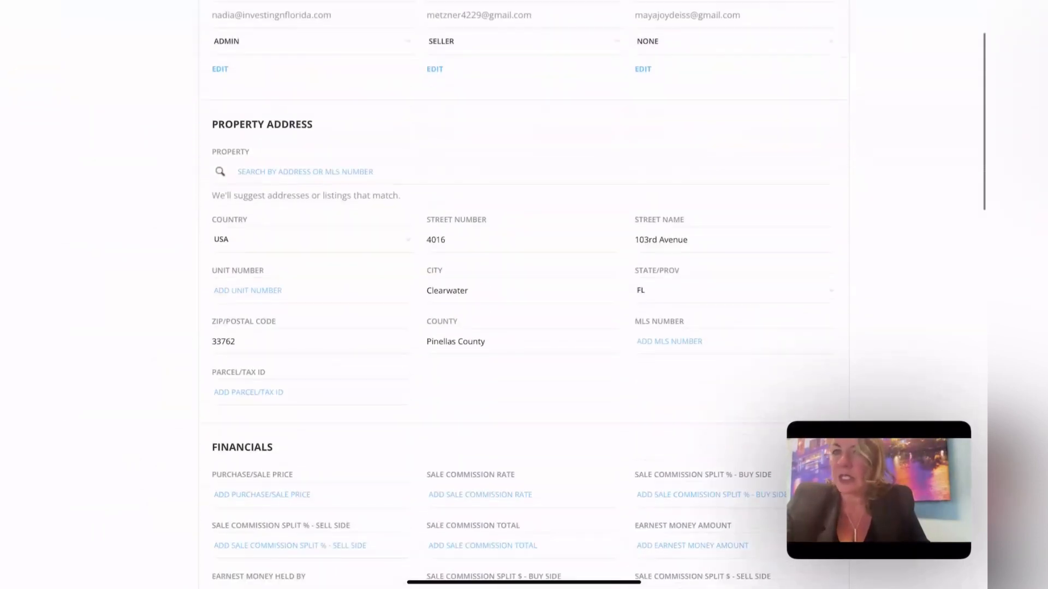
pyautogui.scroll(-2, 524, 295)
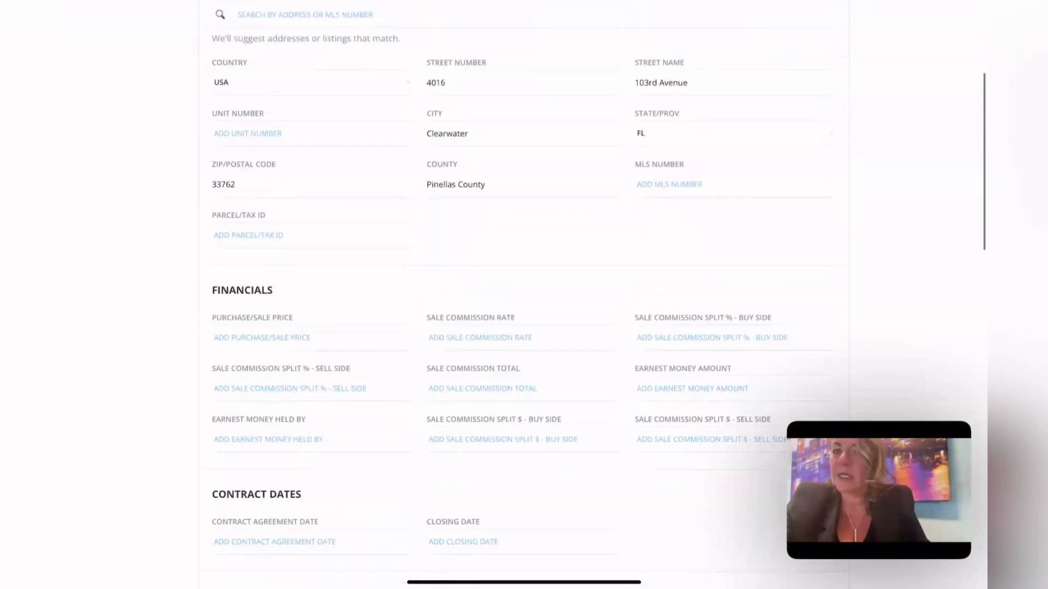
pyautogui.scroll(-6, 524, 295)
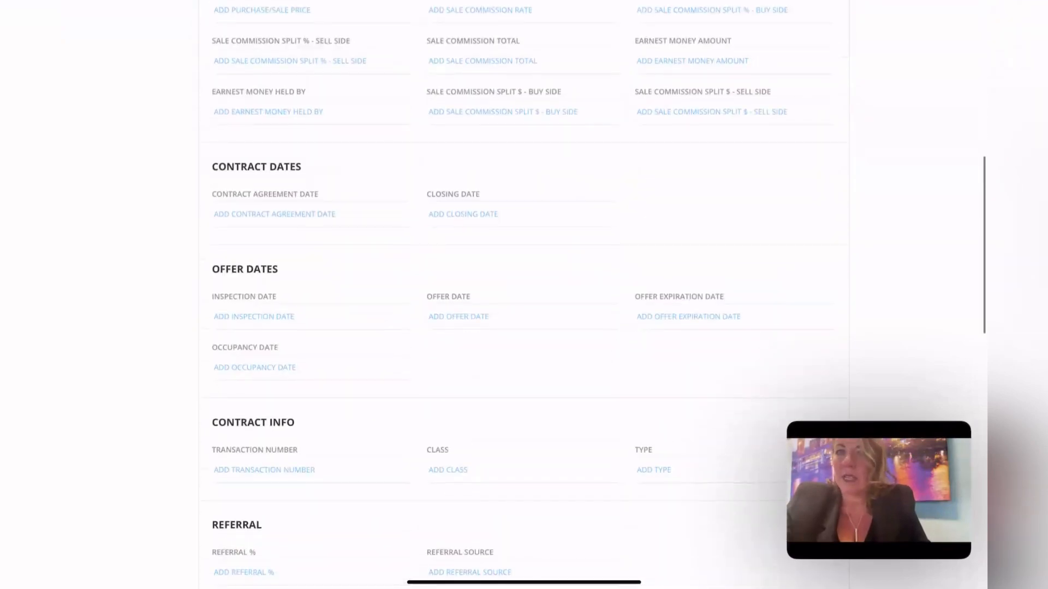
pyautogui.scroll(15, 524, 295)
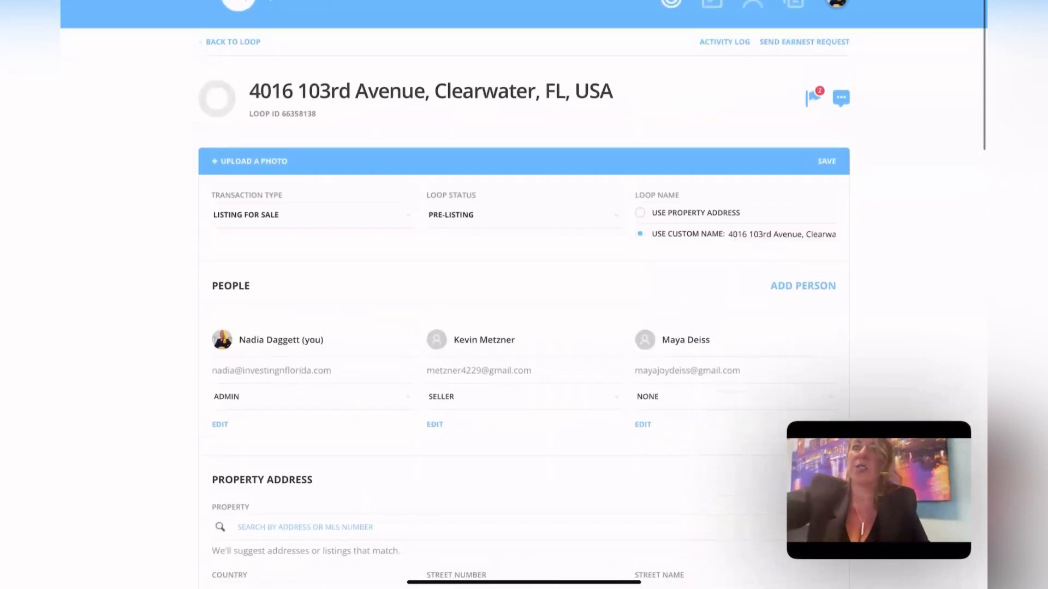
pyautogui.click(233, 42)
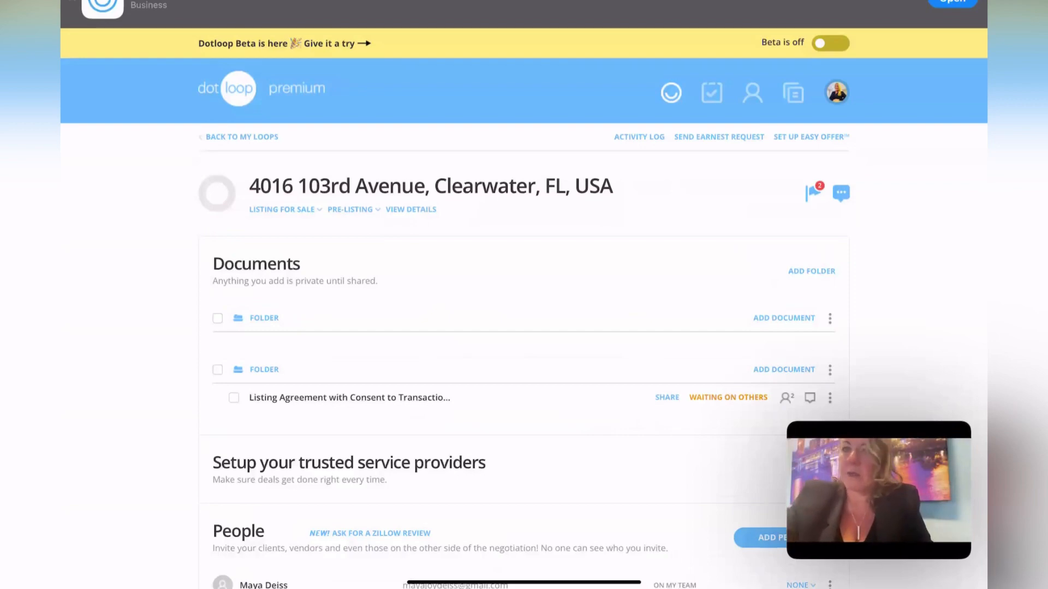
pyautogui.click(349, 398)
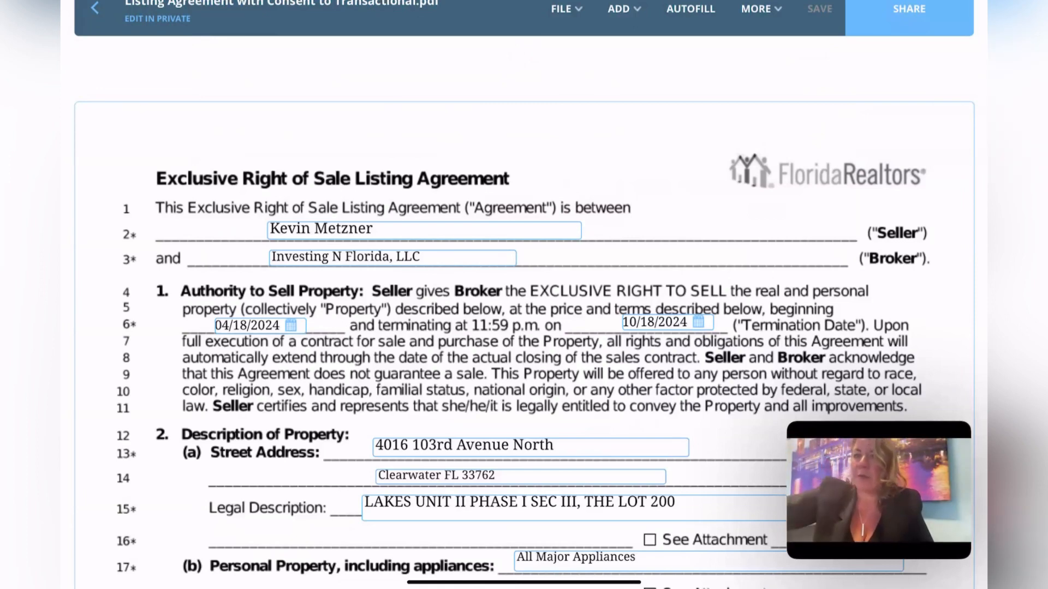
# - Check the pre-filled Seller, Broker, Street Address and Legal Description fields in turn
pyautogui.click(377, 229)
pyautogui.click(407, 258)
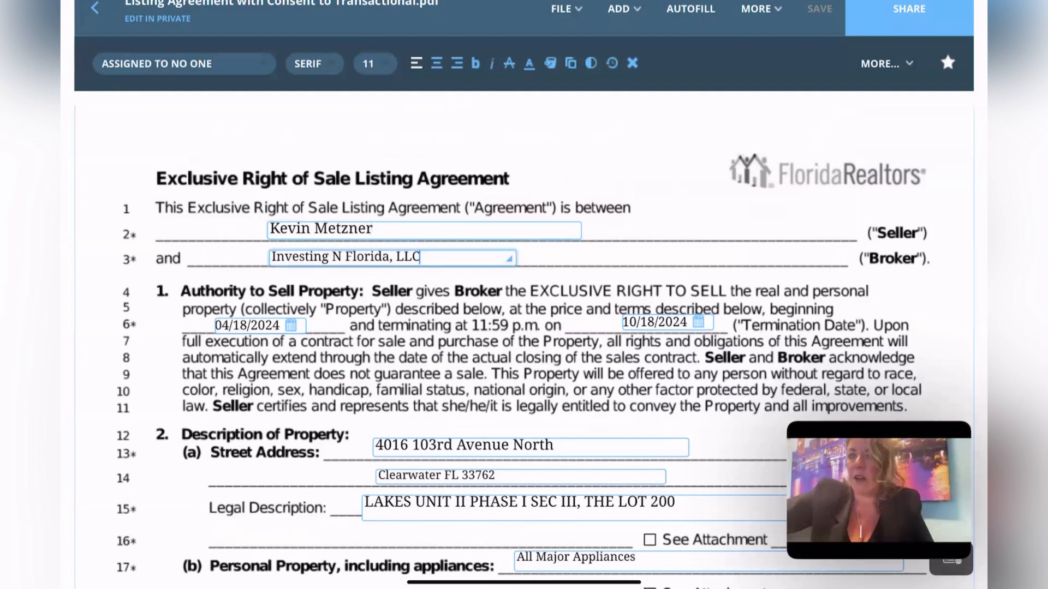
pyautogui.click(530, 448)
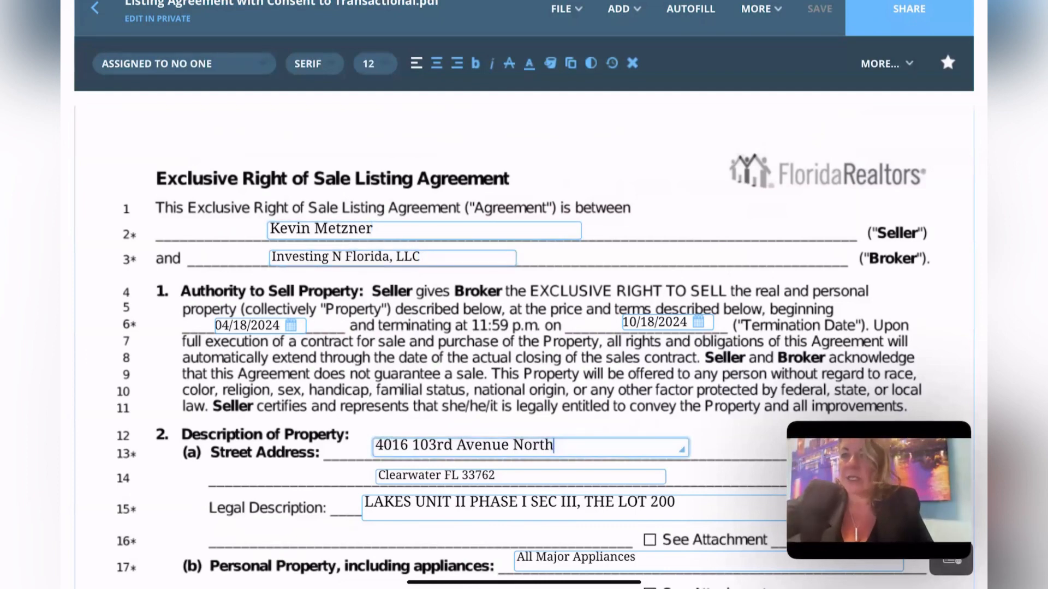
pyautogui.click(573, 507)
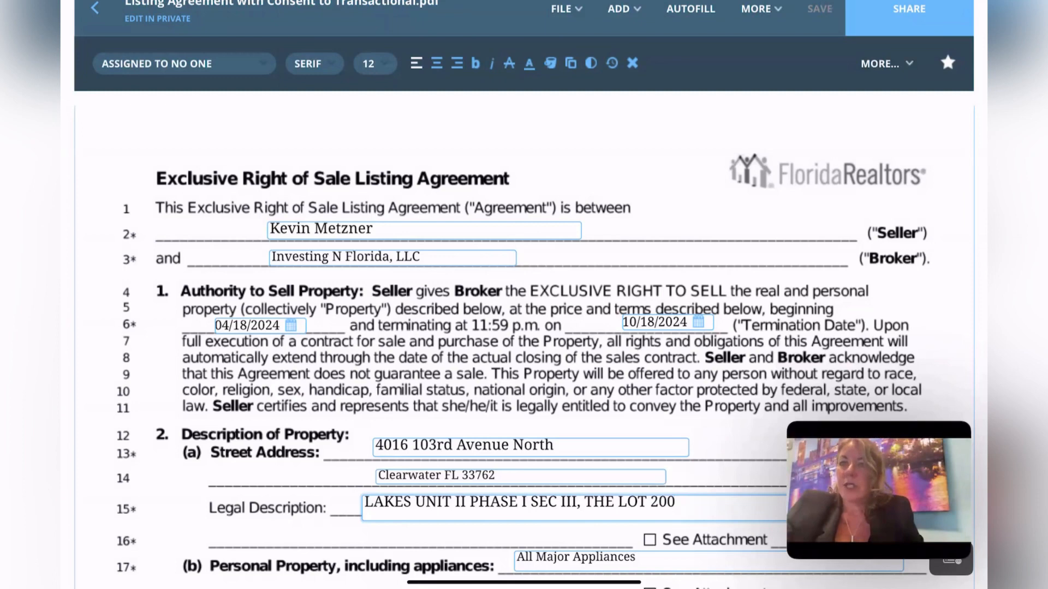
# - Add the agent's name before 'Investing N Florida, LLC' in Broker and widen the field to one line
pyautogui.scroll(-1, 524, 338)
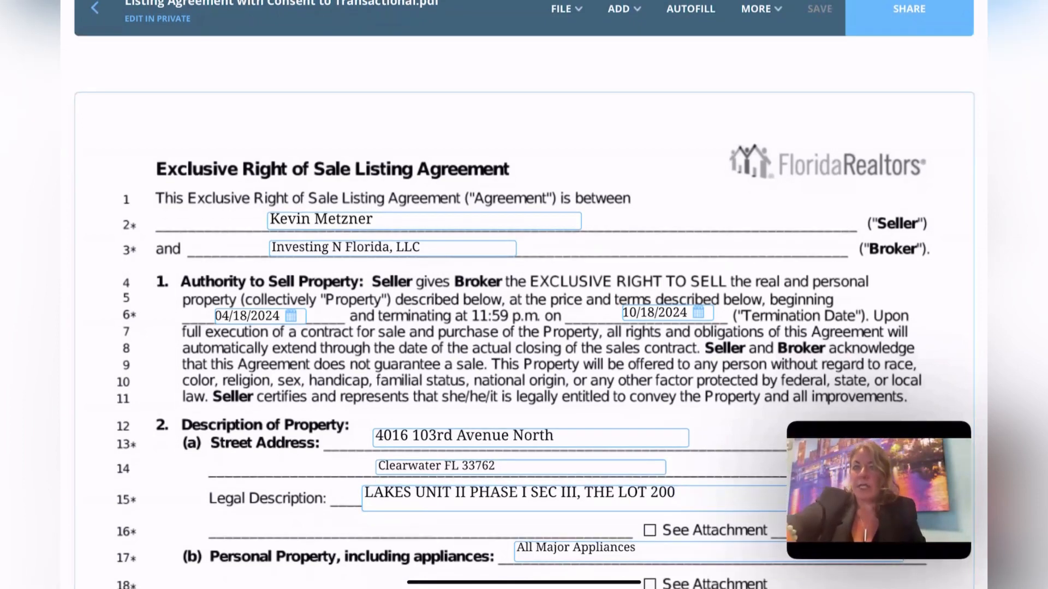
pyautogui.click(421, 248)
pyautogui.click(272, 248)
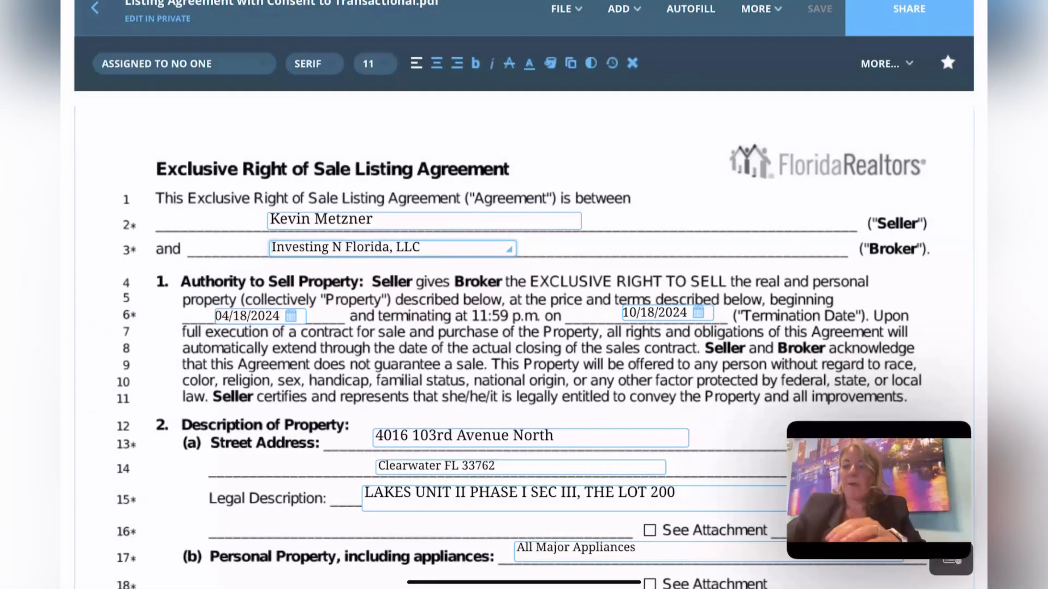
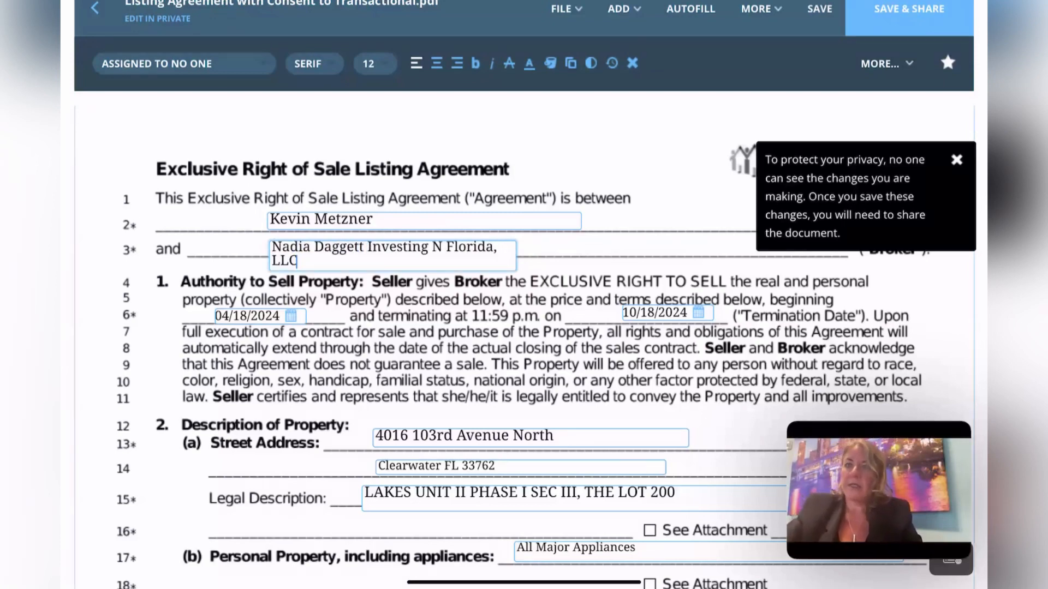
pyautogui.moveTo(509, 264); pyautogui.dragTo(554, 252)
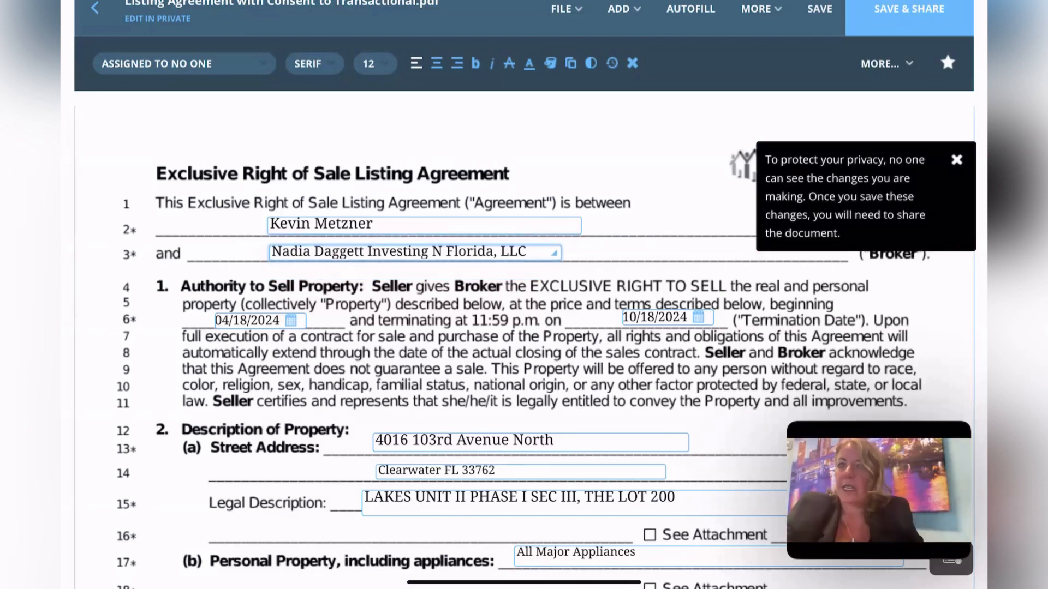
pyautogui.scroll(-2, 523, 327)
pyautogui.scroll(-2, 524, 328)
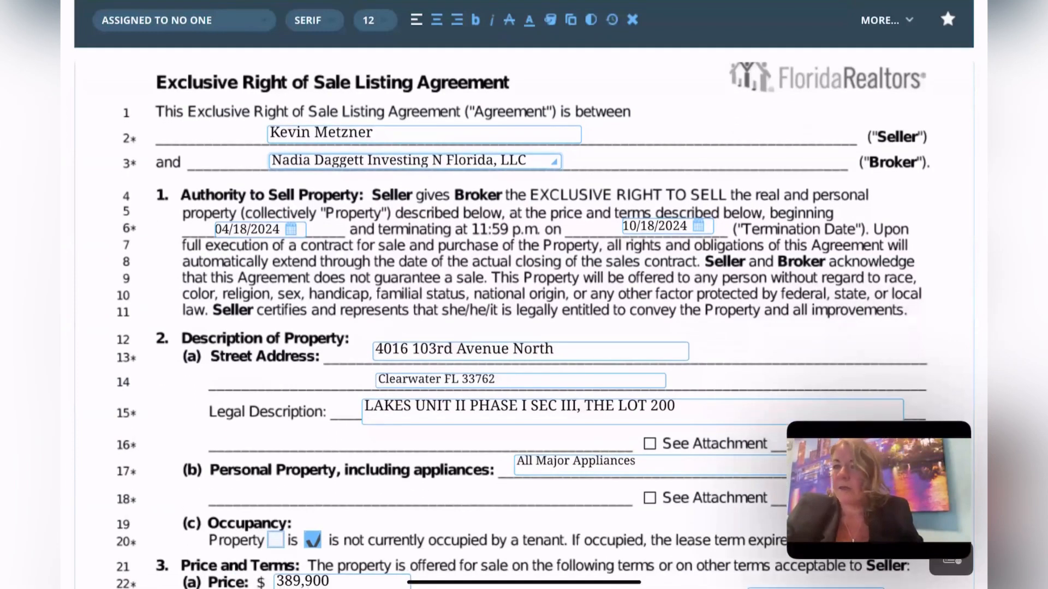
pyautogui.scroll(-4, 524, 328)
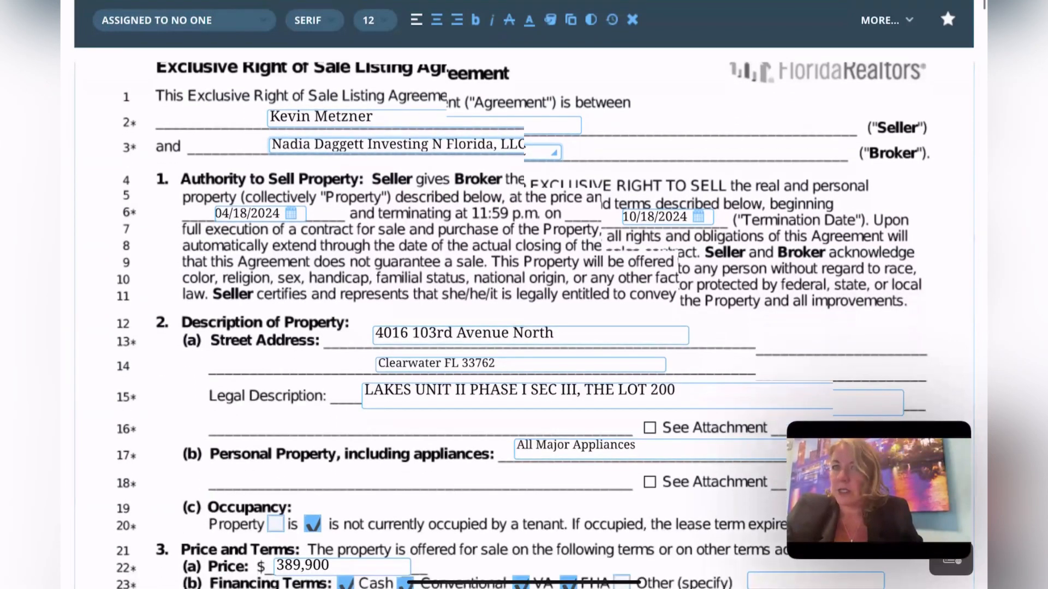
pyautogui.scroll(-4, 524, 328)
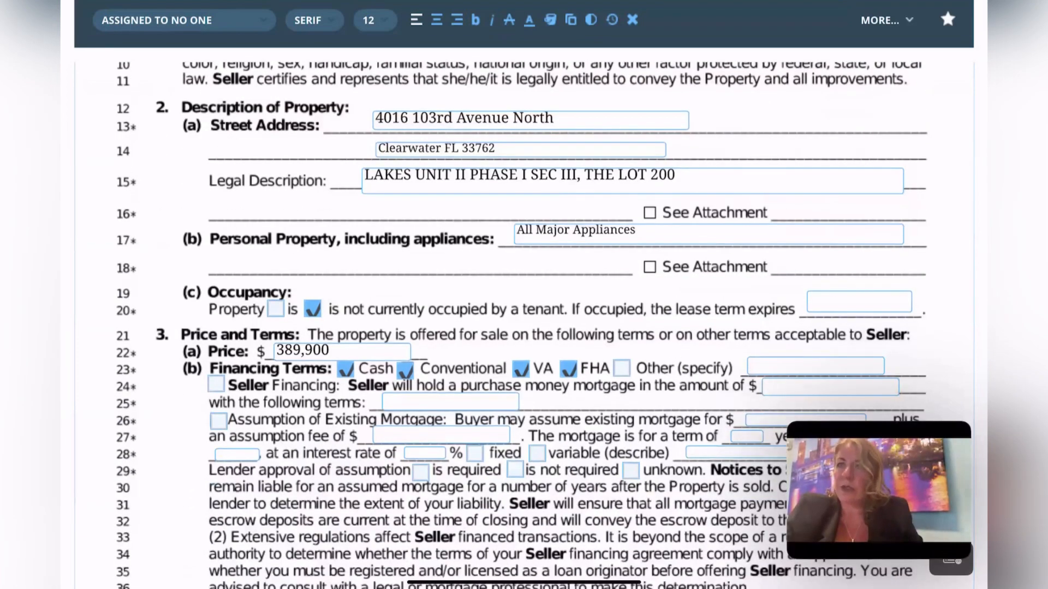
pyautogui.click(708, 234)
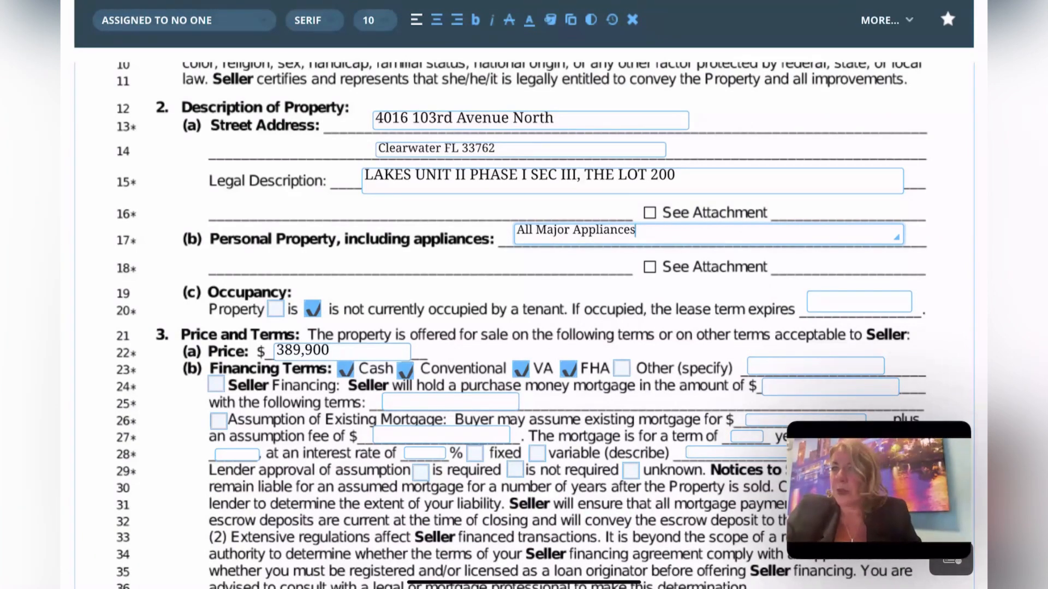
pyautogui.scroll(-3, 524, 327)
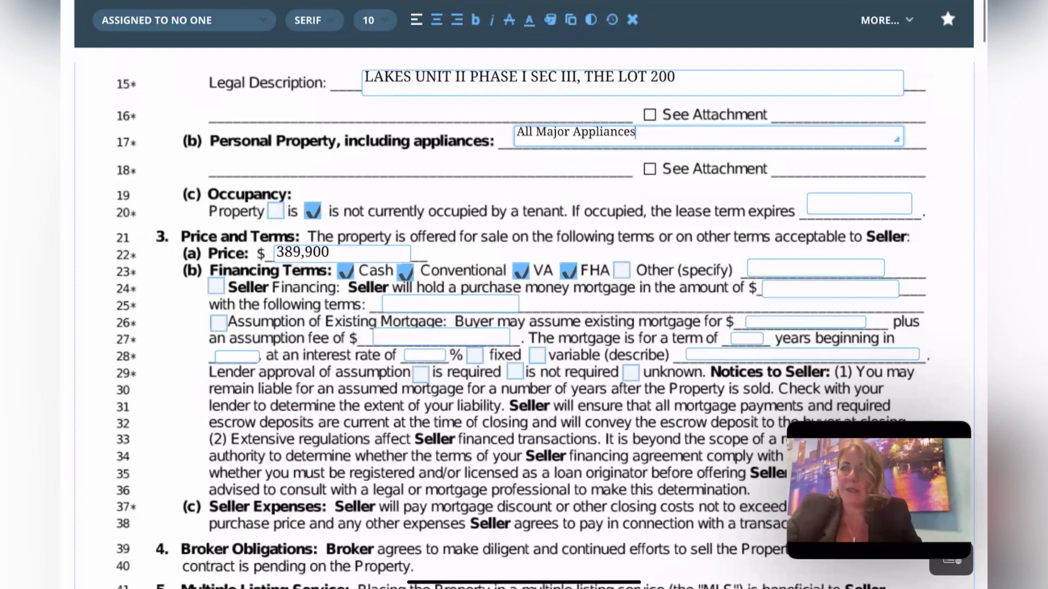
pyautogui.scroll(-1, 524, 300)
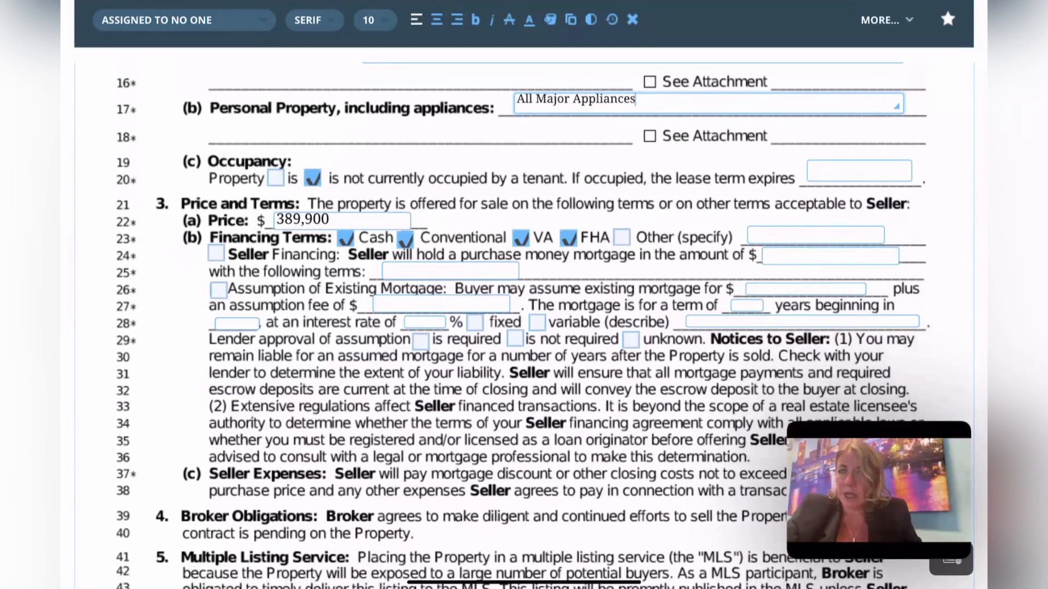
pyautogui.scroll(-1, 524, 301)
pyautogui.scroll(-1, 524, 300)
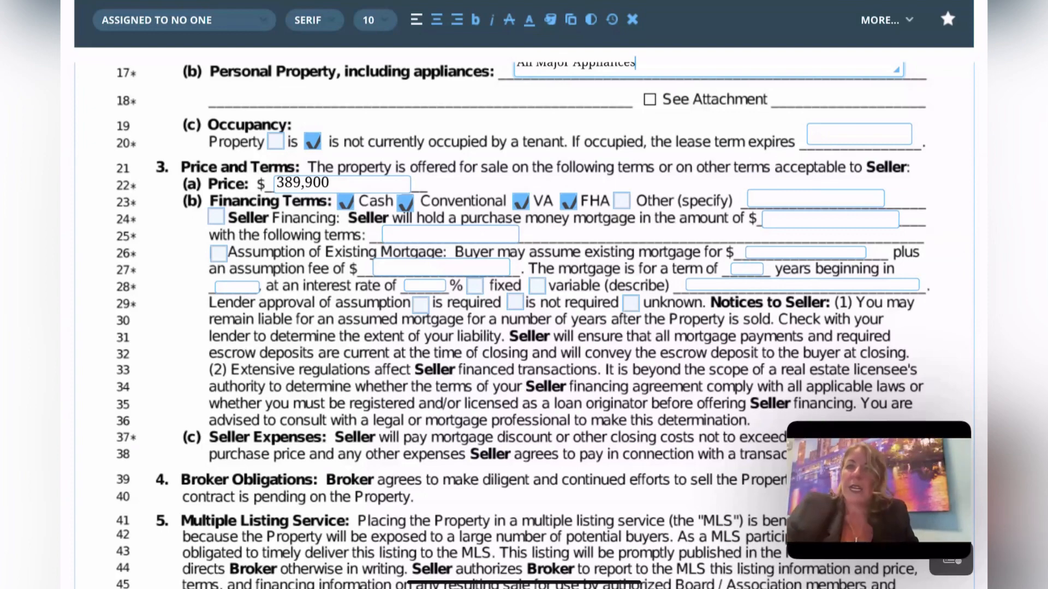
pyautogui.scroll(-2, 524, 317)
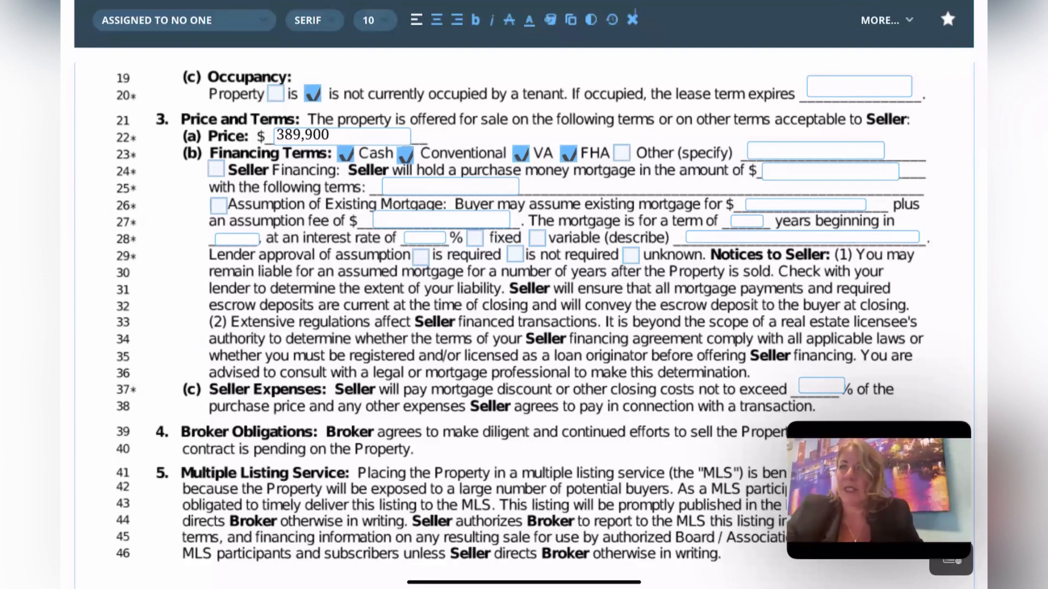
pyautogui.scroll(-2, 524, 305)
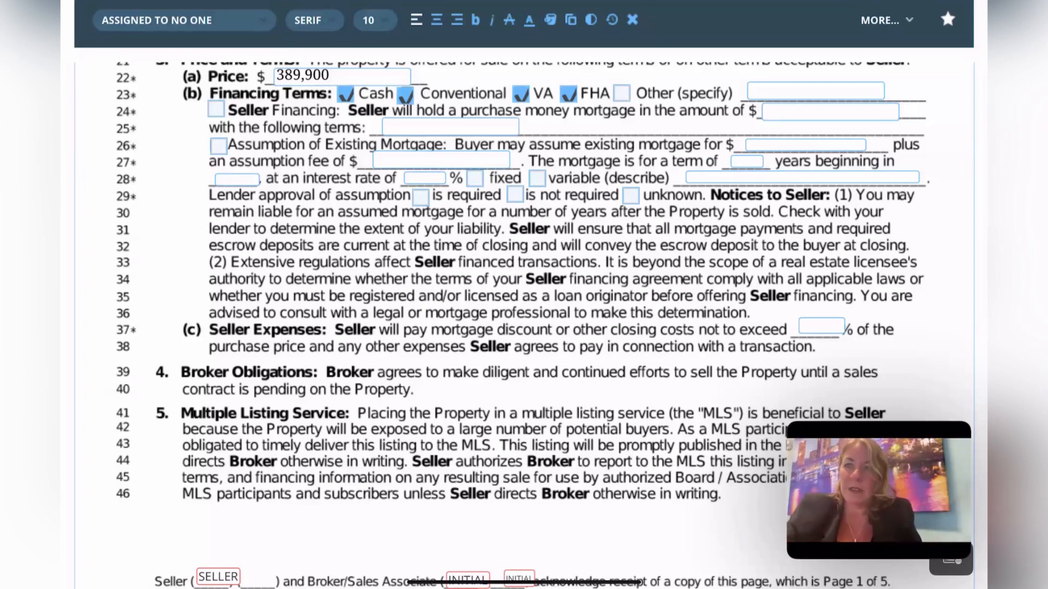
pyautogui.scroll(-5, 524, 327)
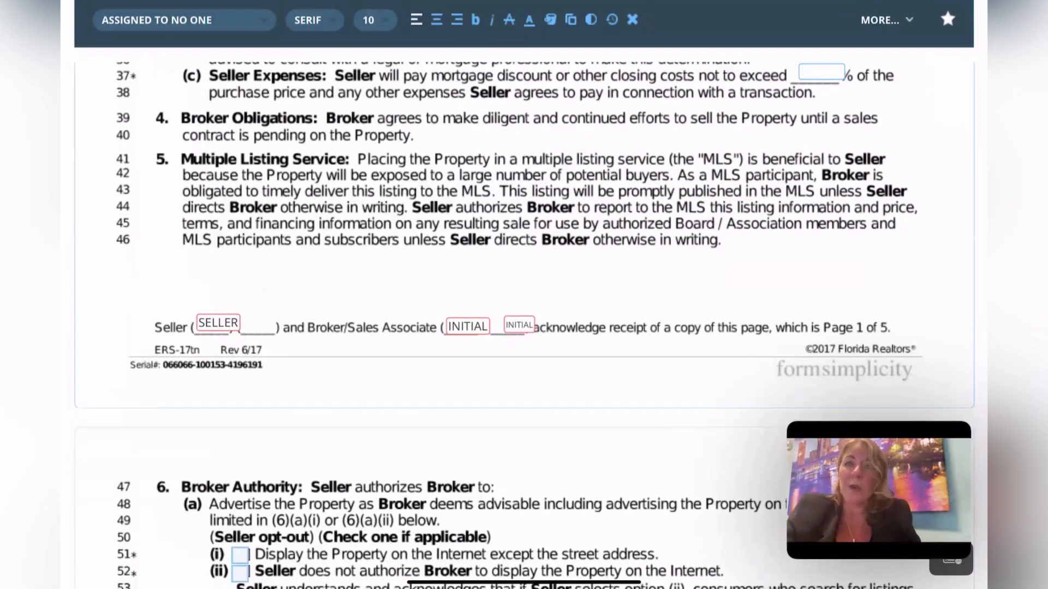
pyautogui.scroll(-3, 524, 328)
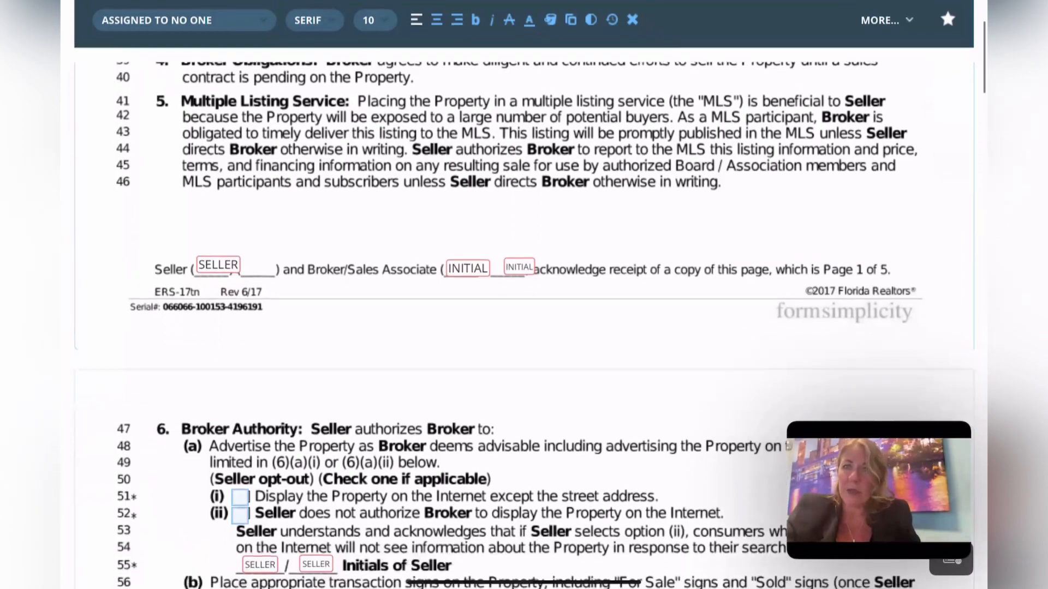
pyautogui.scroll(-4, 524, 328)
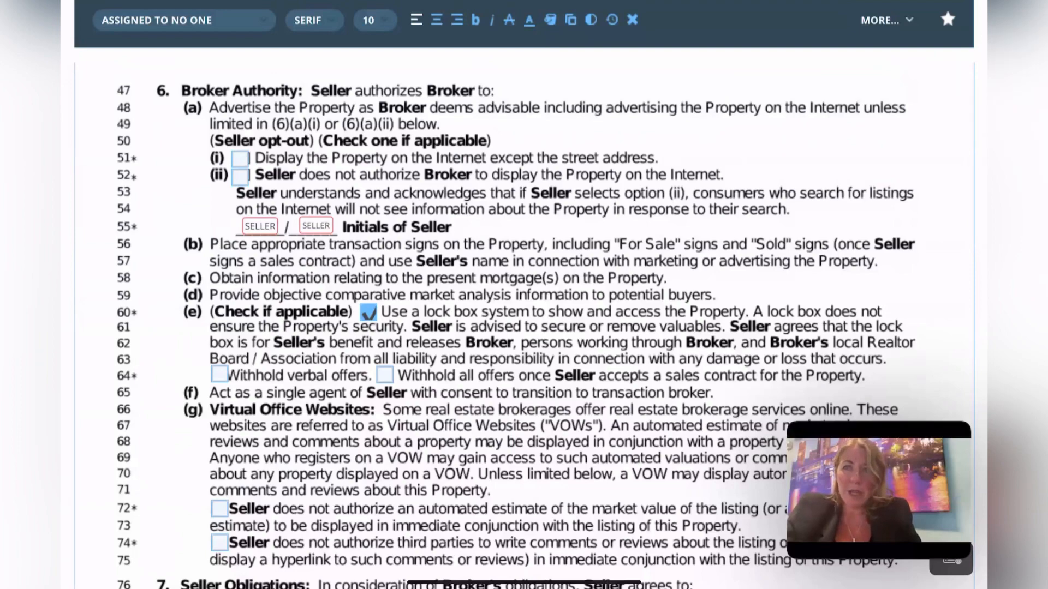
pyautogui.scroll(-1, 524, 328)
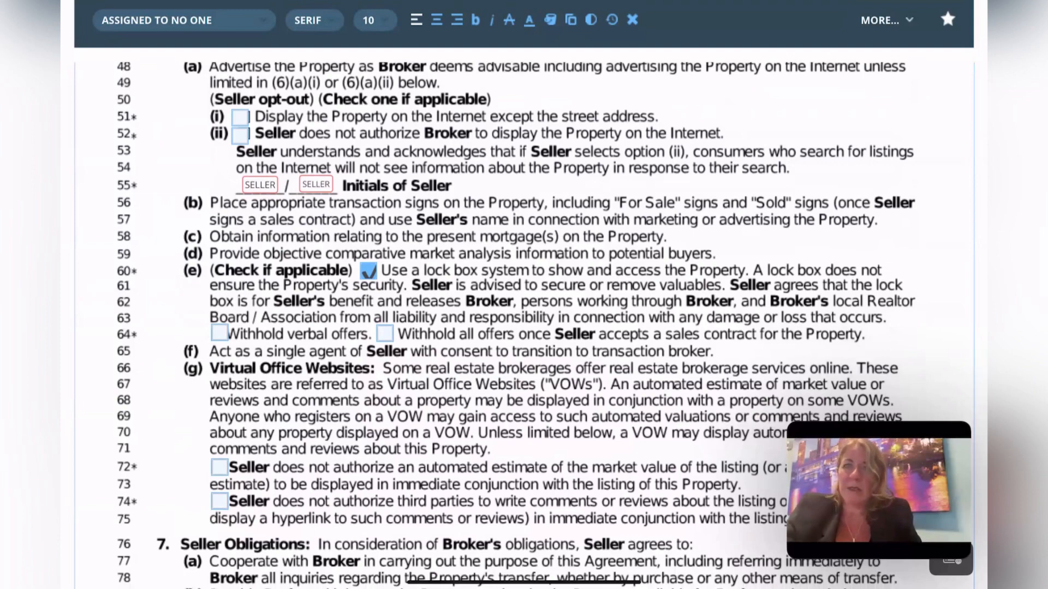
pyautogui.scroll(-1, 524, 327)
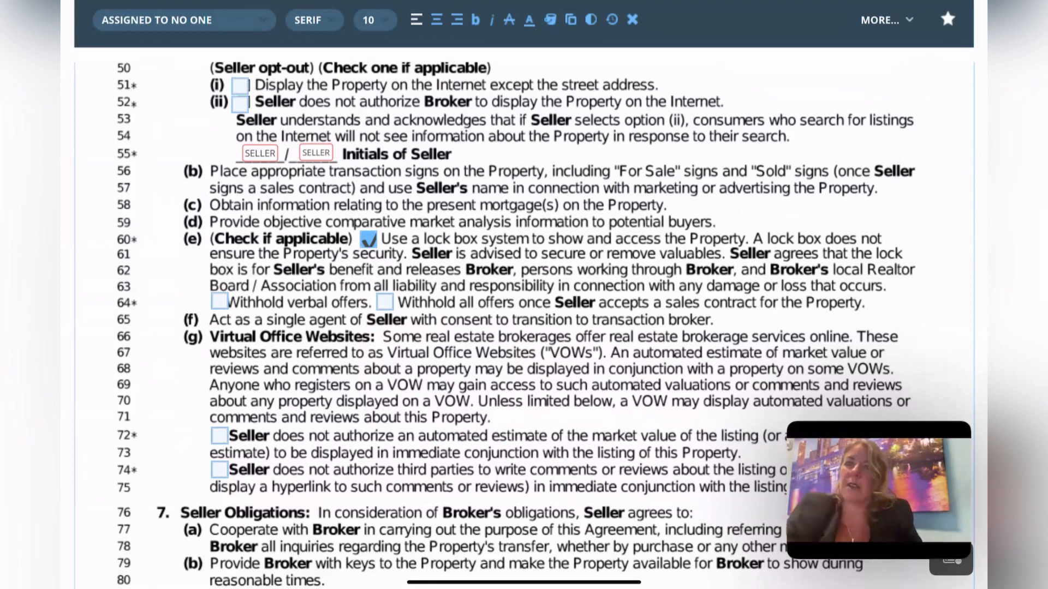
pyautogui.scroll(-2, 524, 328)
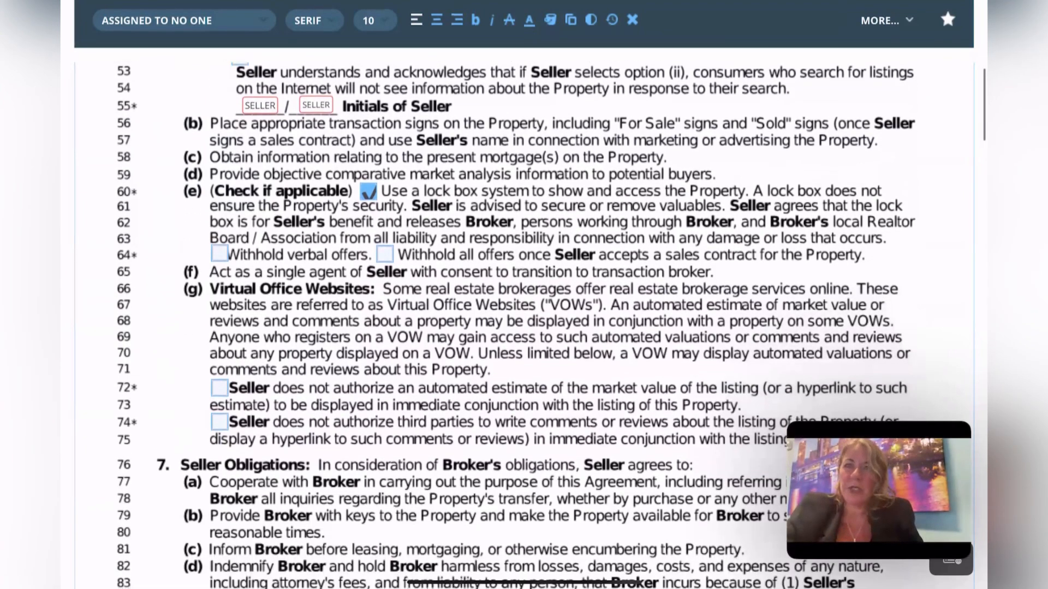
pyautogui.scroll(-2, 516, 325)
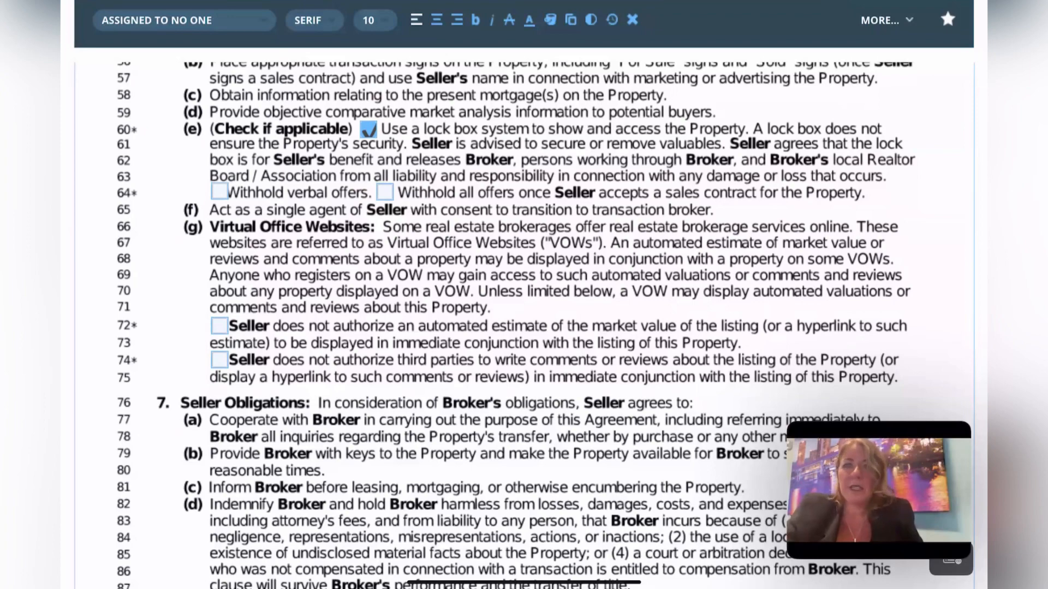
pyautogui.scroll(-1, 551, 325)
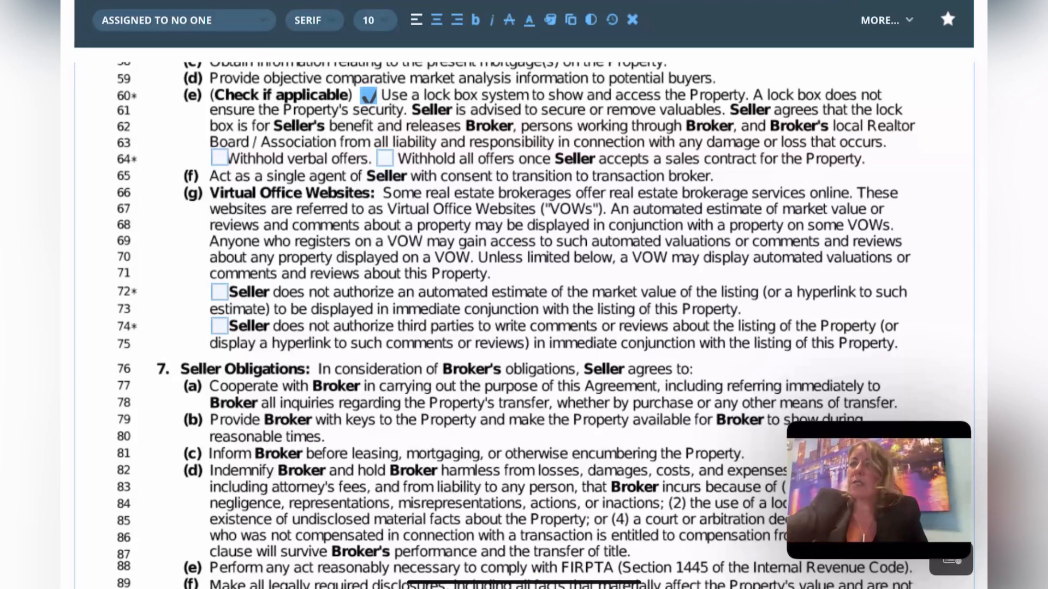
pyautogui.click(385, 159)
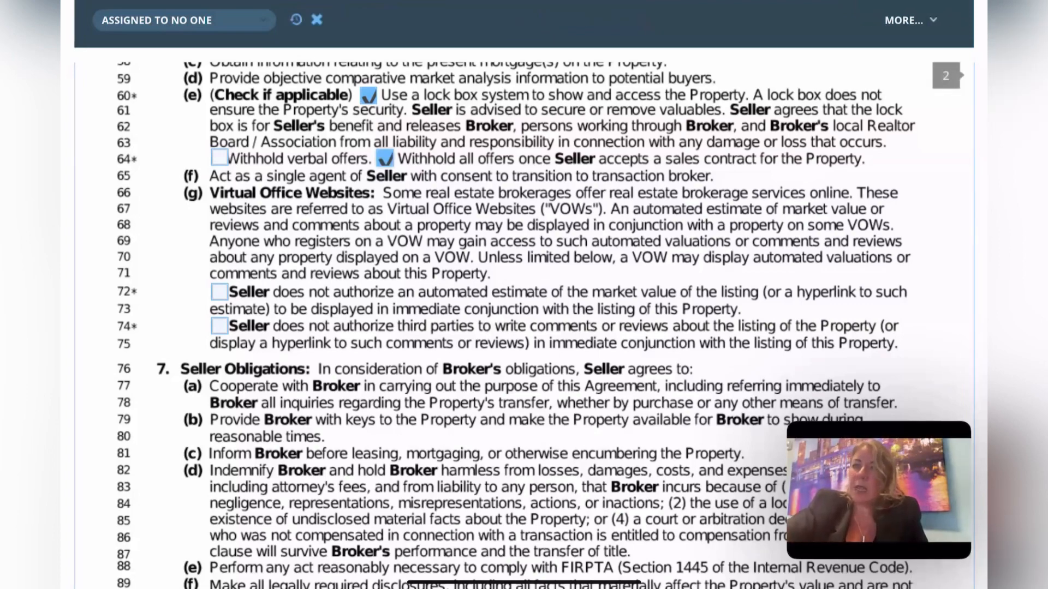
pyautogui.click(385, 159)
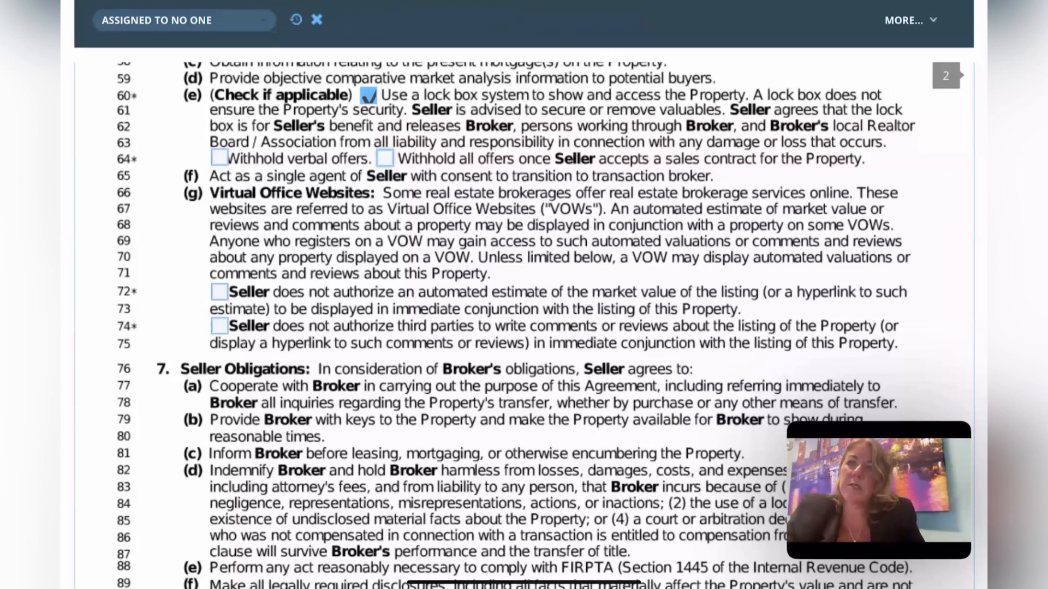
pyautogui.scroll(-3, 524, 324)
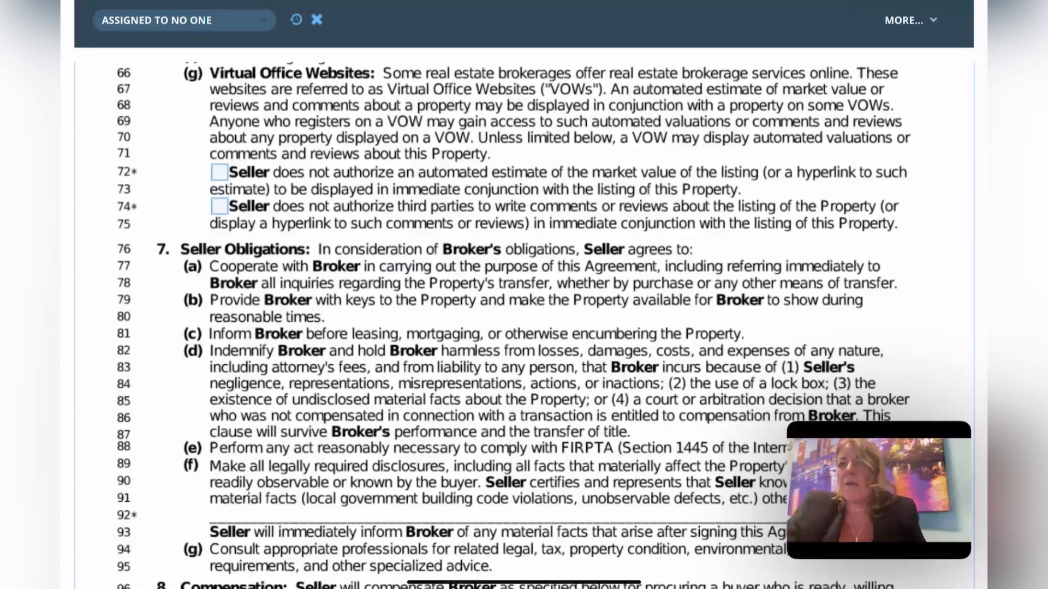
pyautogui.scroll(-3, 523, 325)
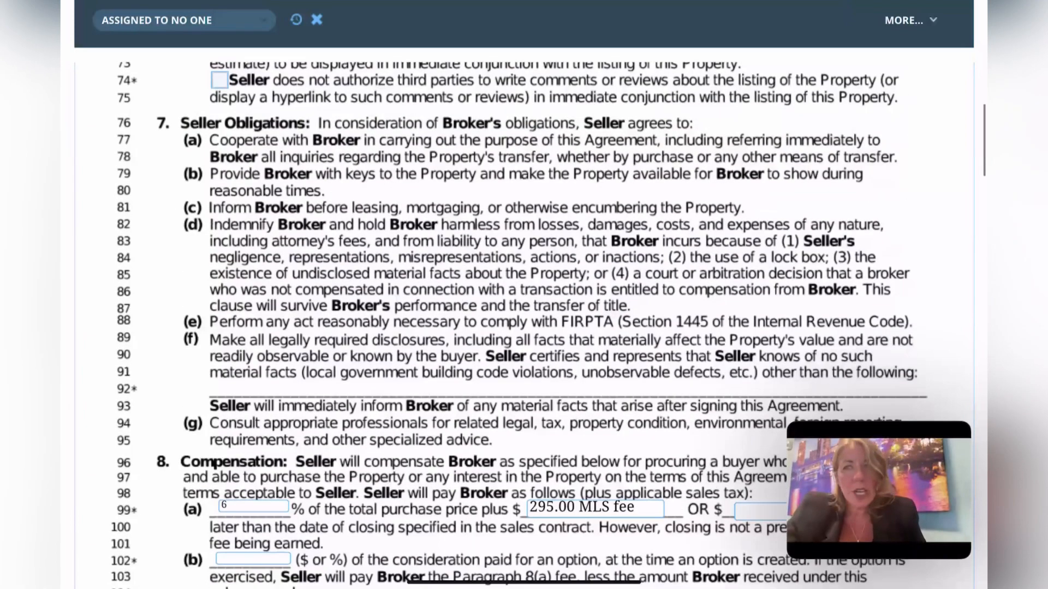
pyautogui.scroll(2, 519, 325)
pyautogui.scroll(-2, 520, 324)
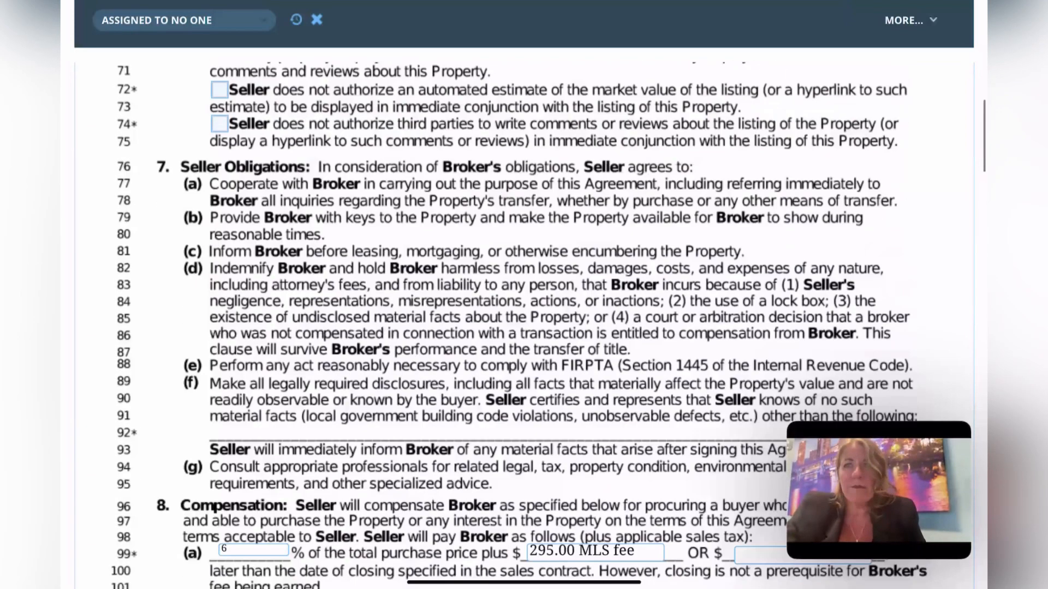
pyautogui.scroll(-1, 519, 325)
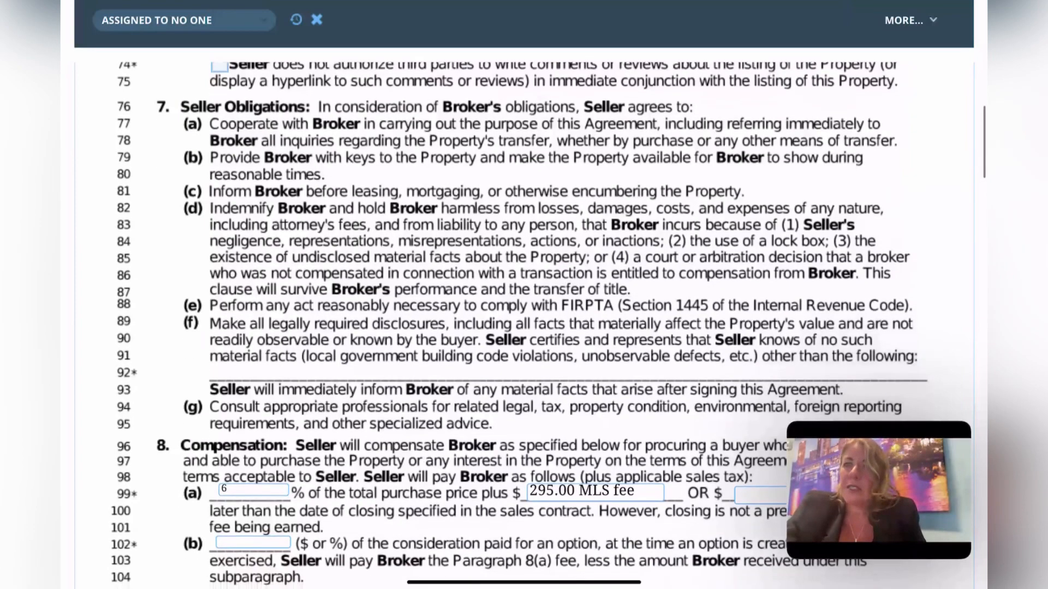
pyautogui.scroll(-5, 520, 324)
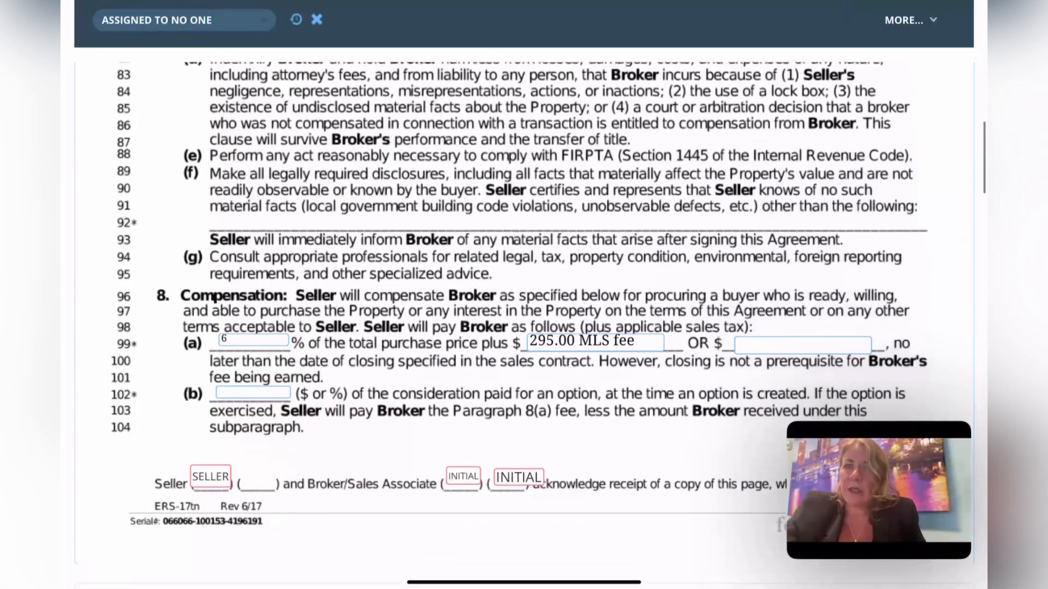
pyautogui.scroll(-1, 520, 325)
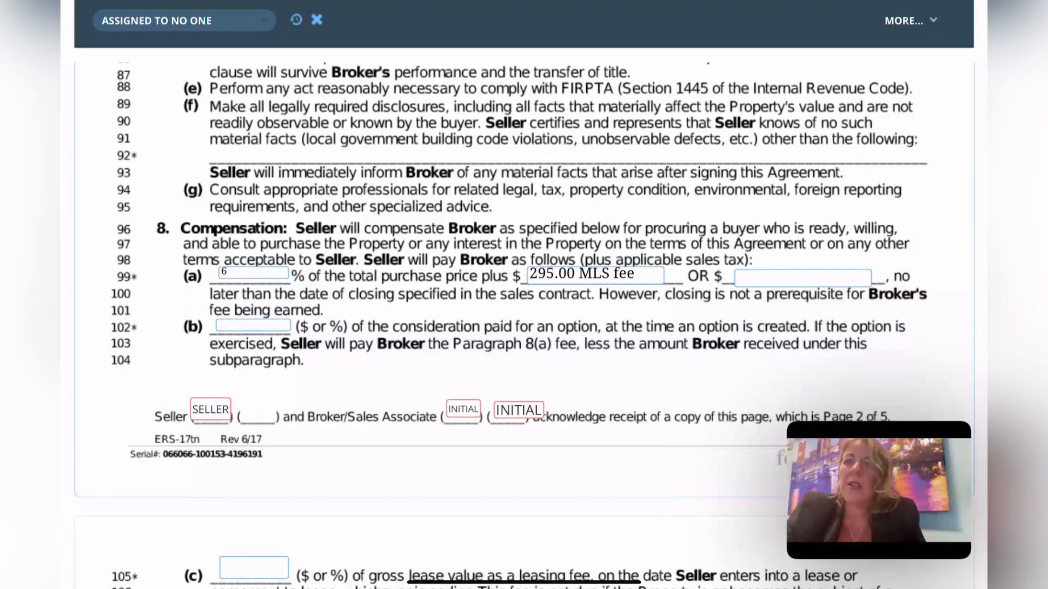
pyautogui.click(595, 275)
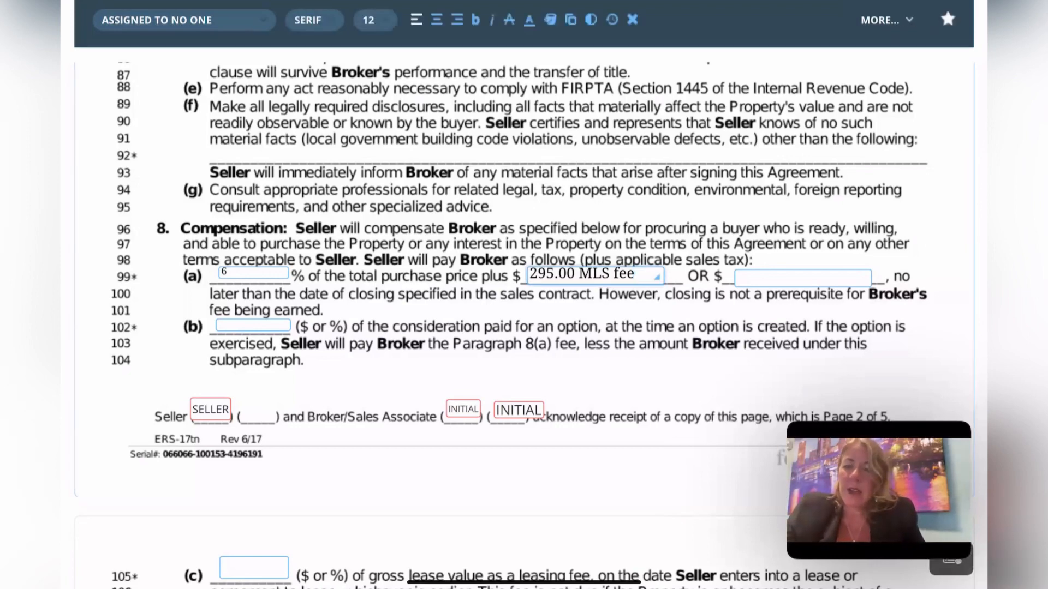
pyautogui.scroll(-5, 524, 328)
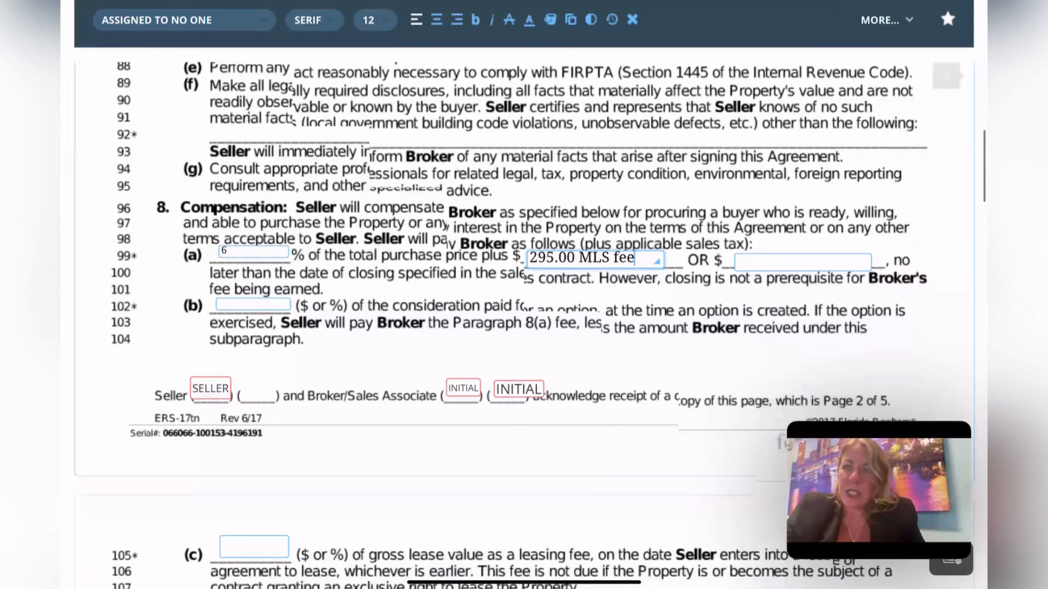
pyautogui.scroll(-7, 524, 328)
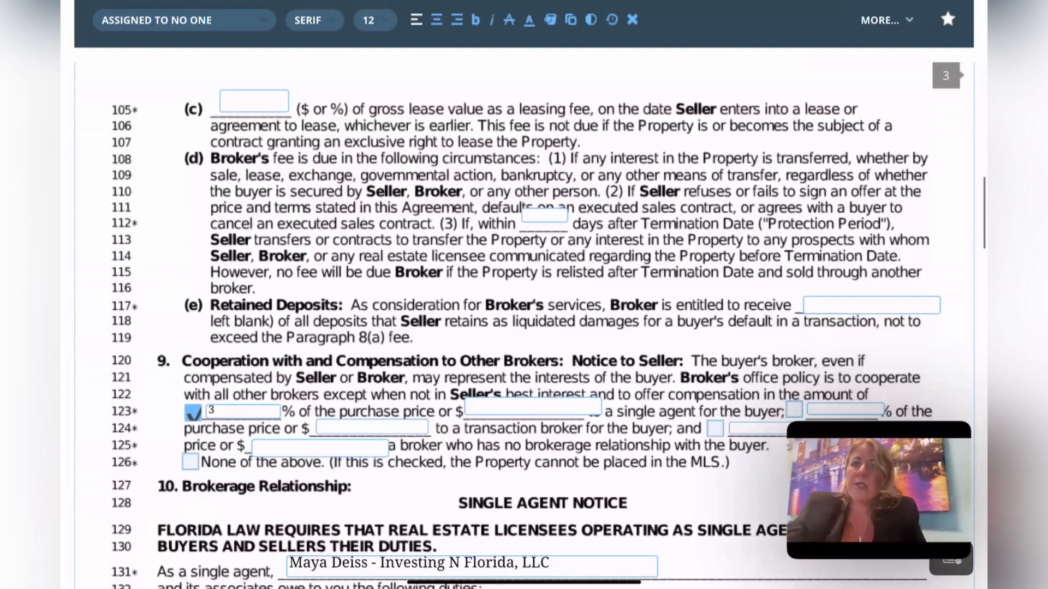
pyautogui.click(243, 412)
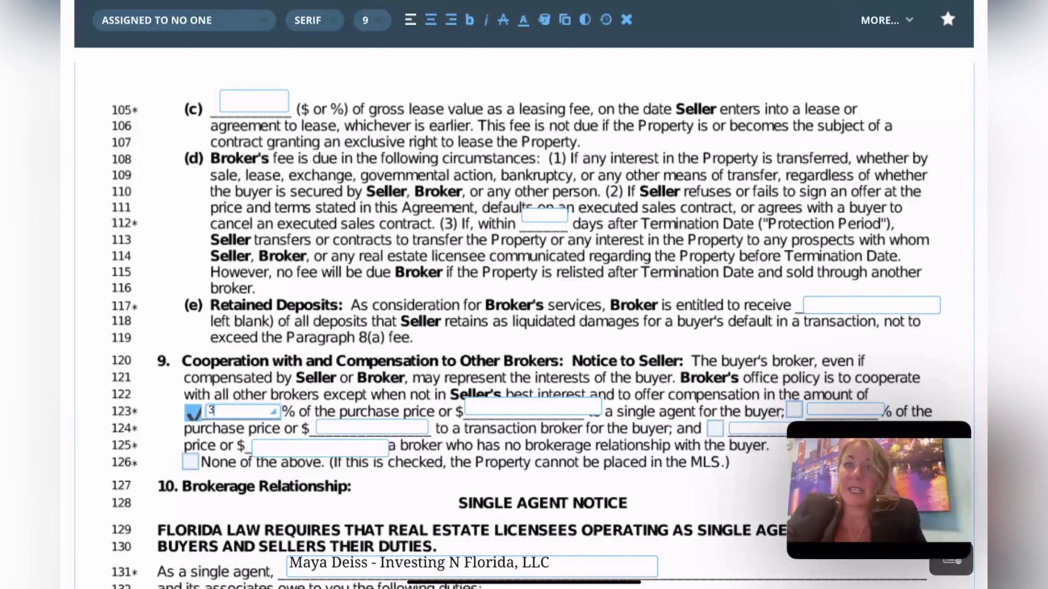
pyautogui.scroll(-1, 524, 327)
pyautogui.scroll(-2, 524, 328)
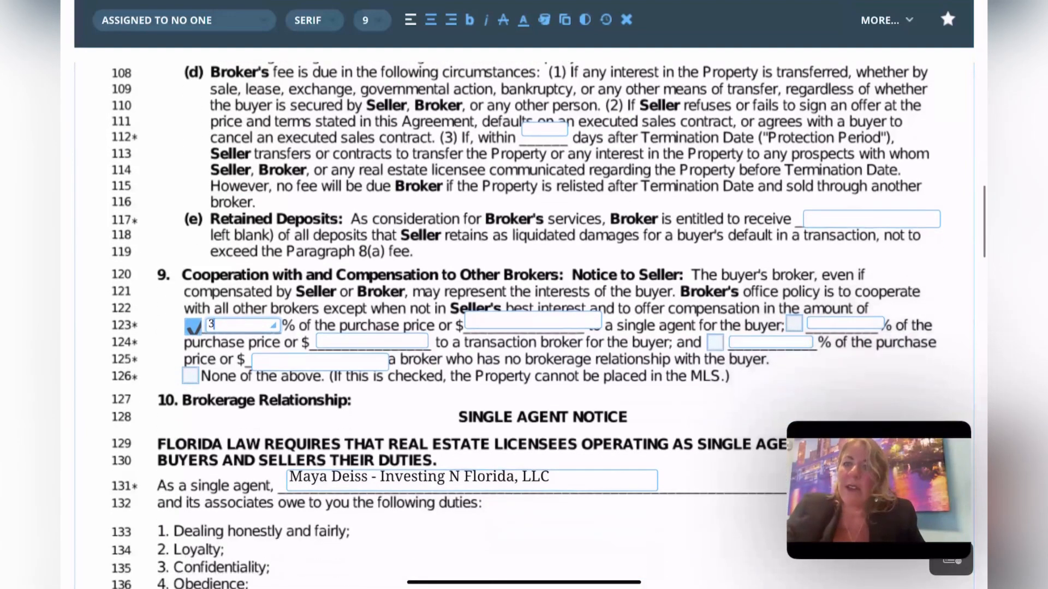
pyautogui.scroll(-4, 524, 328)
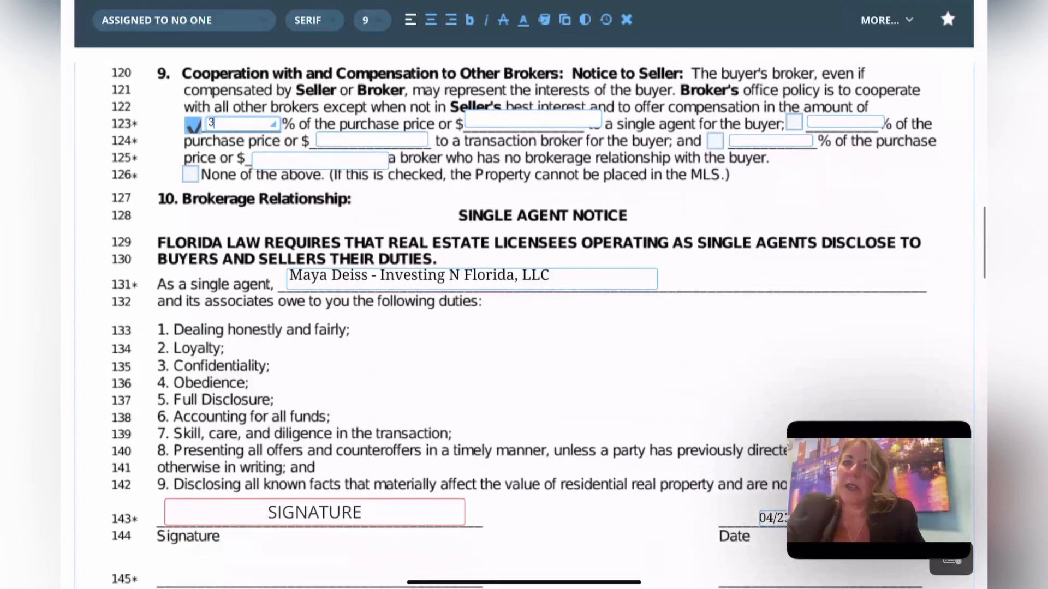
pyautogui.scroll(-1, 524, 328)
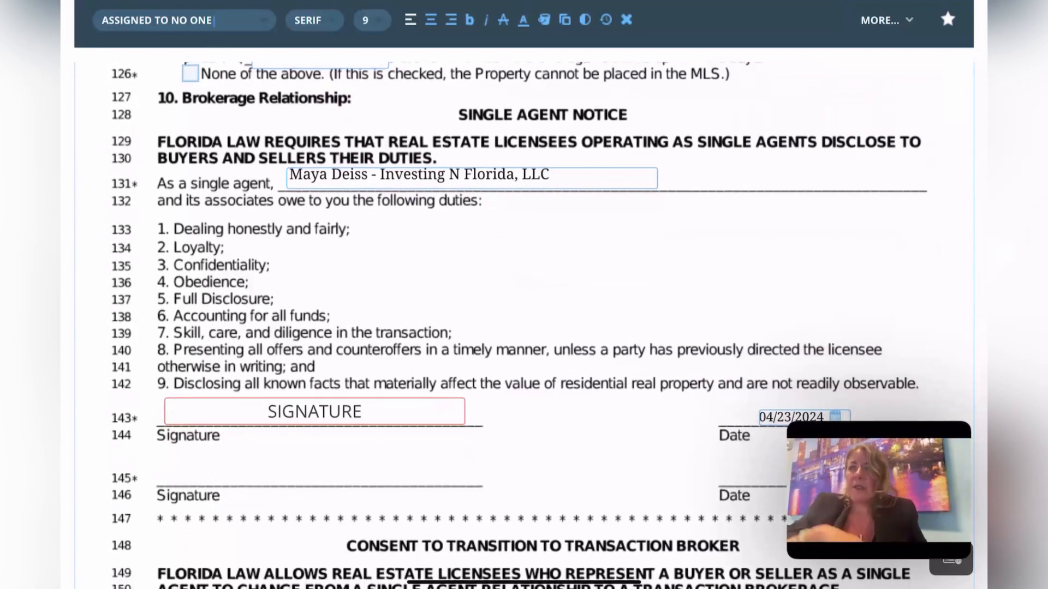
pyautogui.scroll(-1, 524, 327)
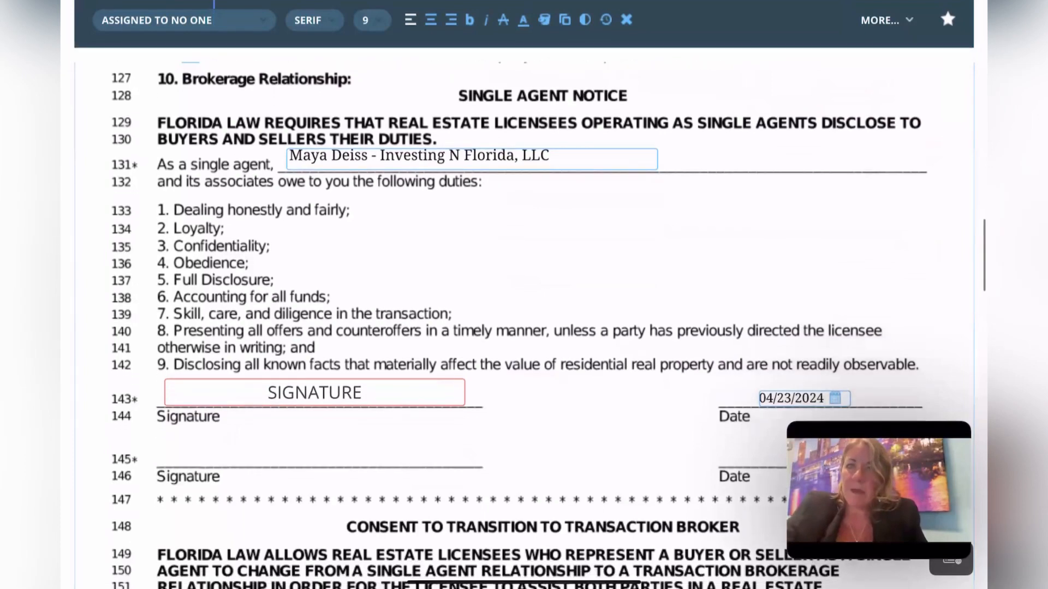
pyautogui.scroll(-1, 524, 327)
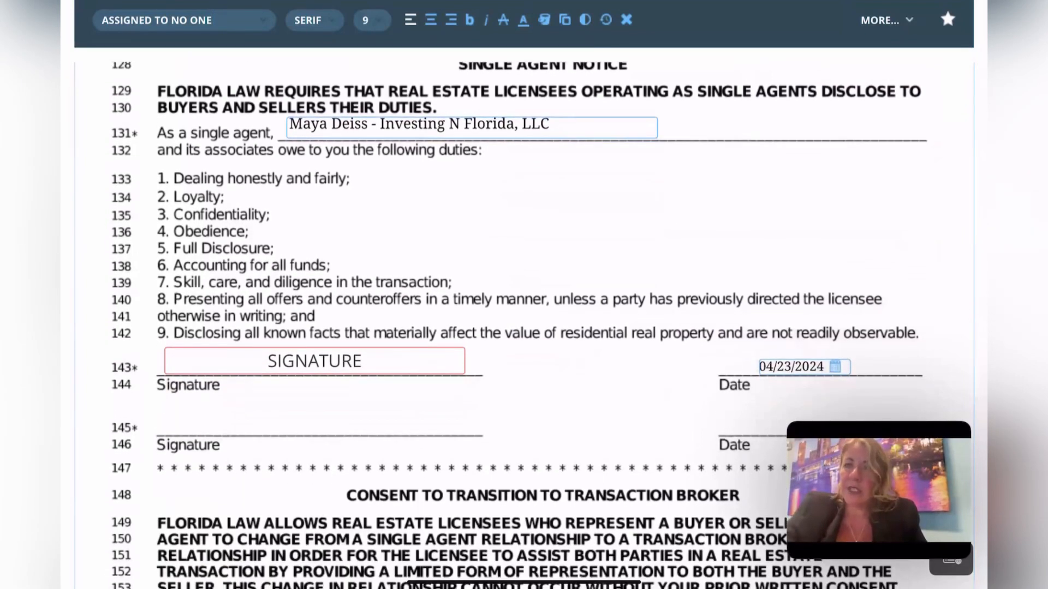
pyautogui.scroll(-5, 524, 328)
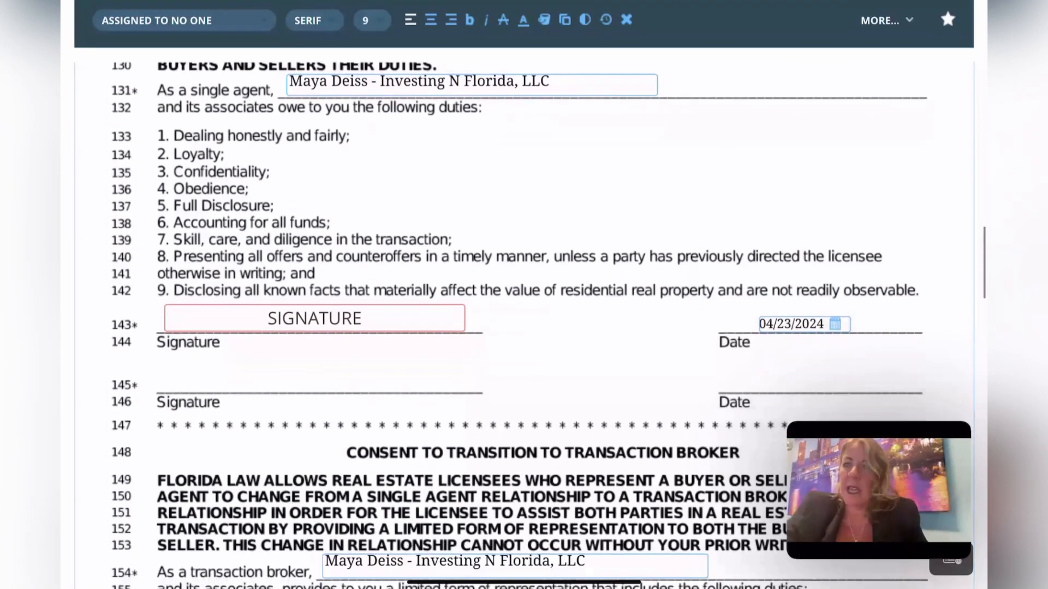
pyautogui.scroll(-6, 524, 327)
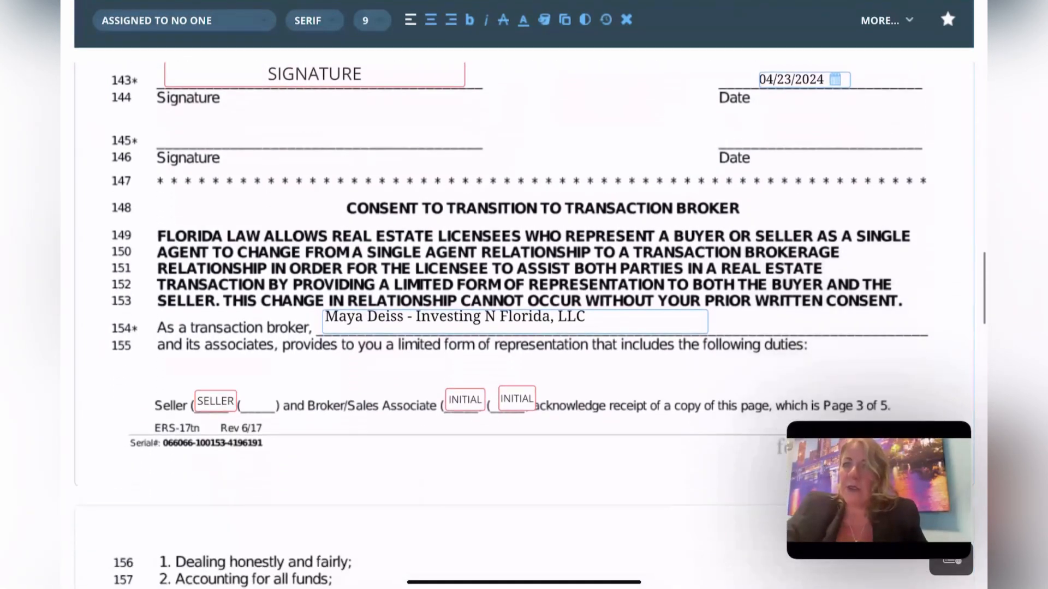
pyautogui.scroll(-1, 524, 327)
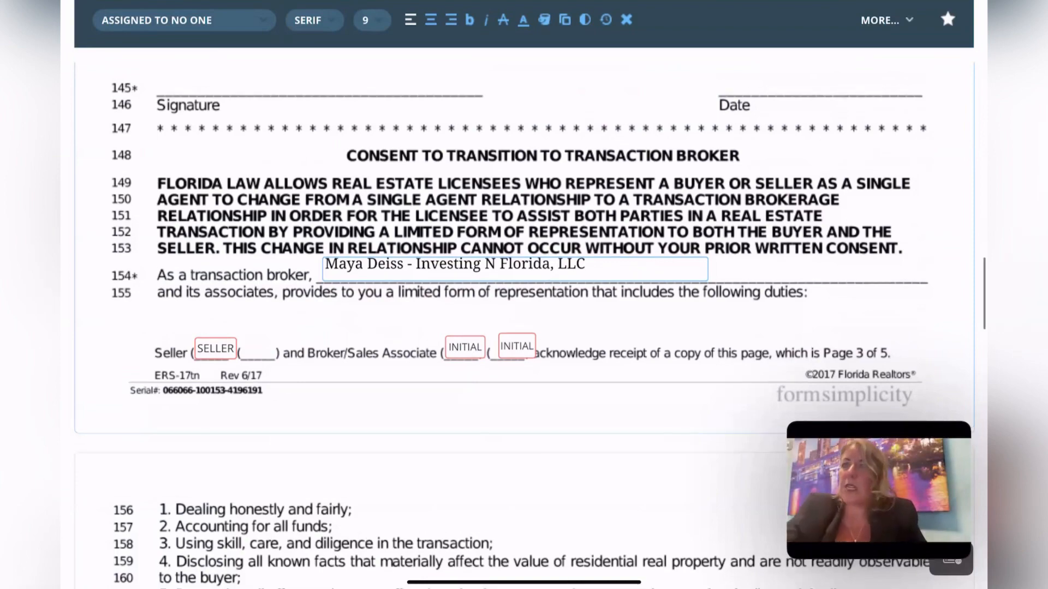
pyautogui.scroll(10, 524, 328)
pyautogui.scroll(2, 524, 327)
pyautogui.scroll(-4, 524, 328)
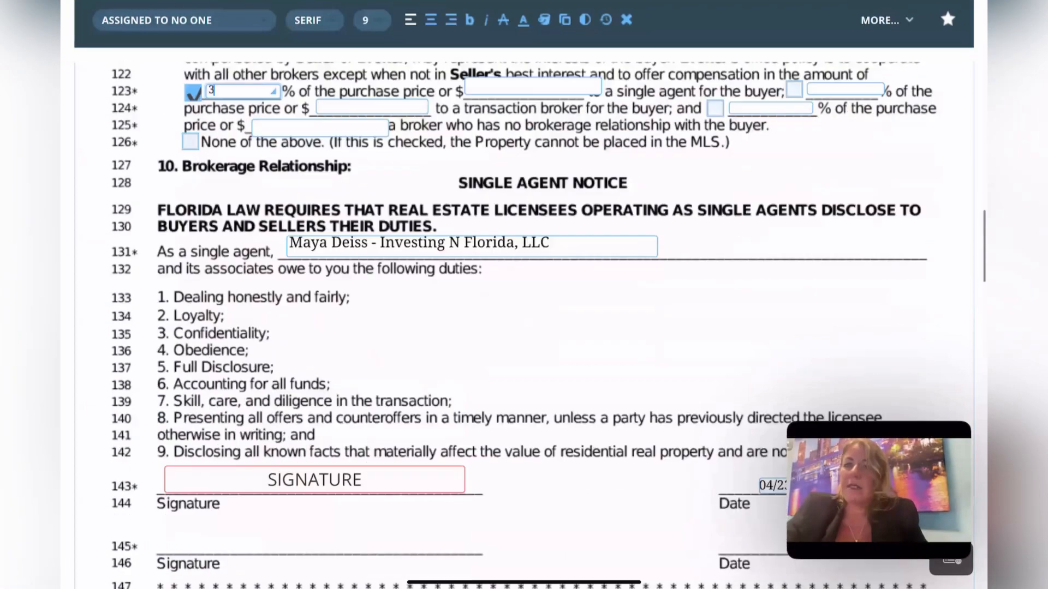
pyautogui.scroll(-5, 524, 327)
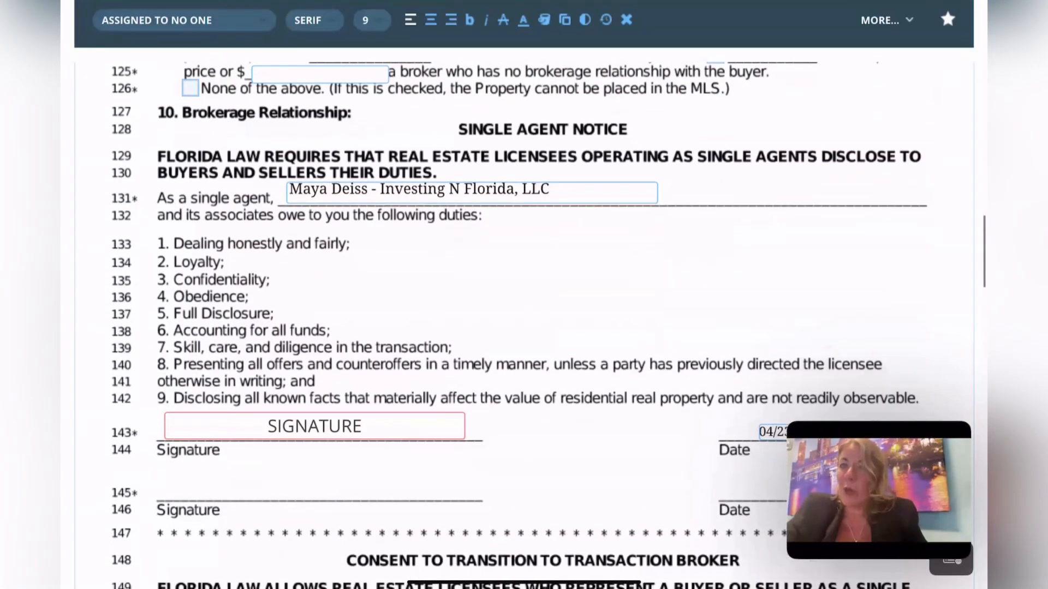
pyautogui.scroll(-3, 524, 327)
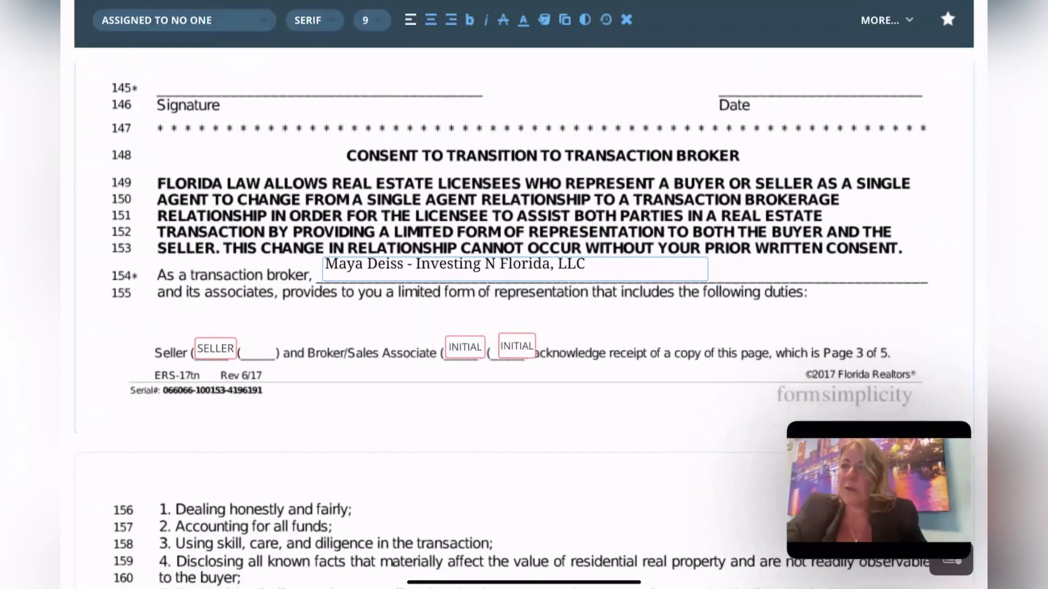
pyautogui.scroll(-10, 524, 327)
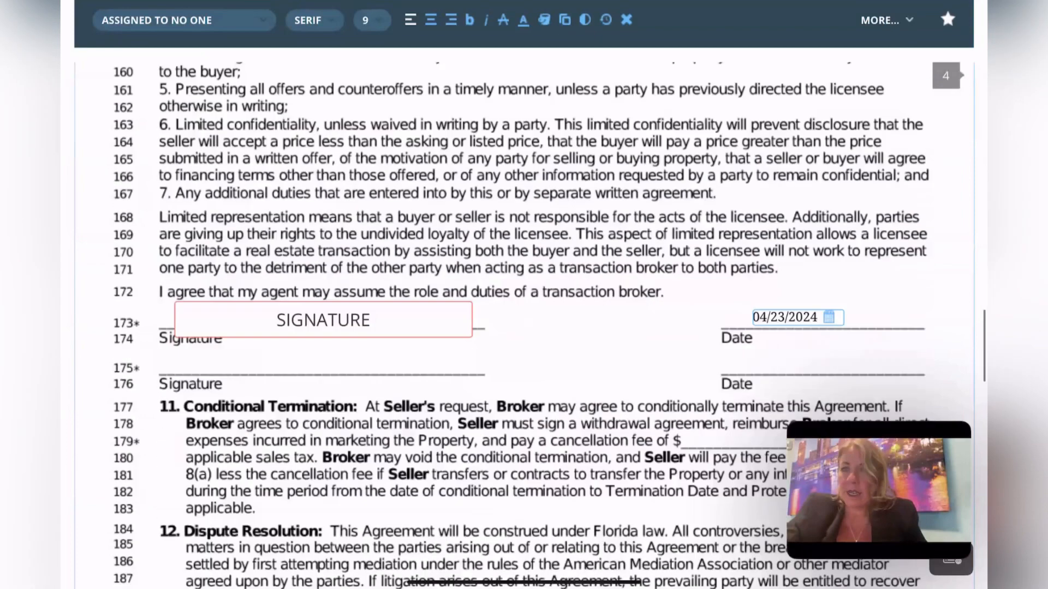
pyautogui.scroll(-4, 524, 327)
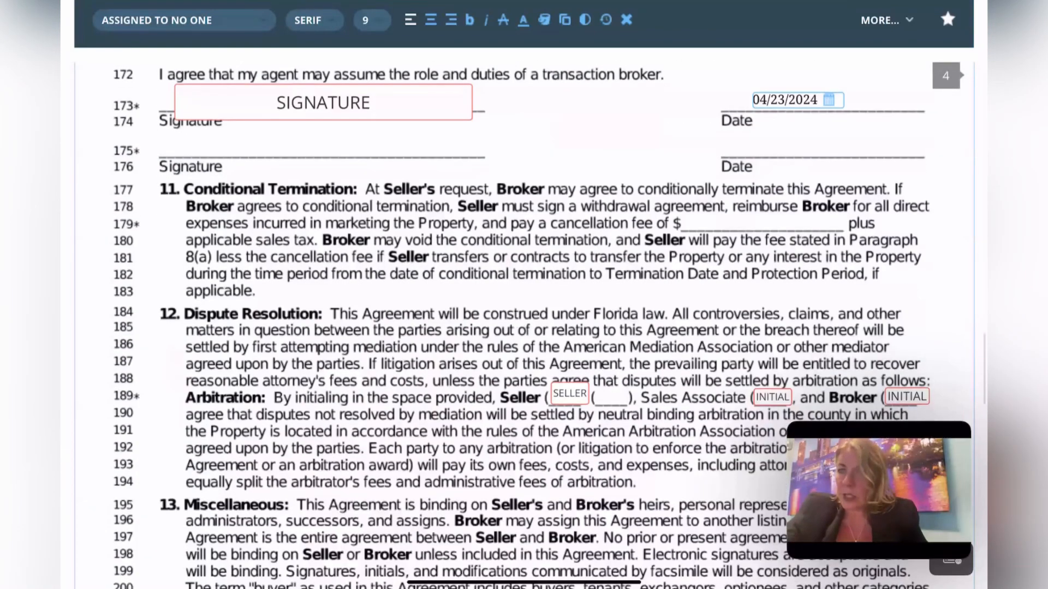
pyautogui.scroll(-1, 524, 327)
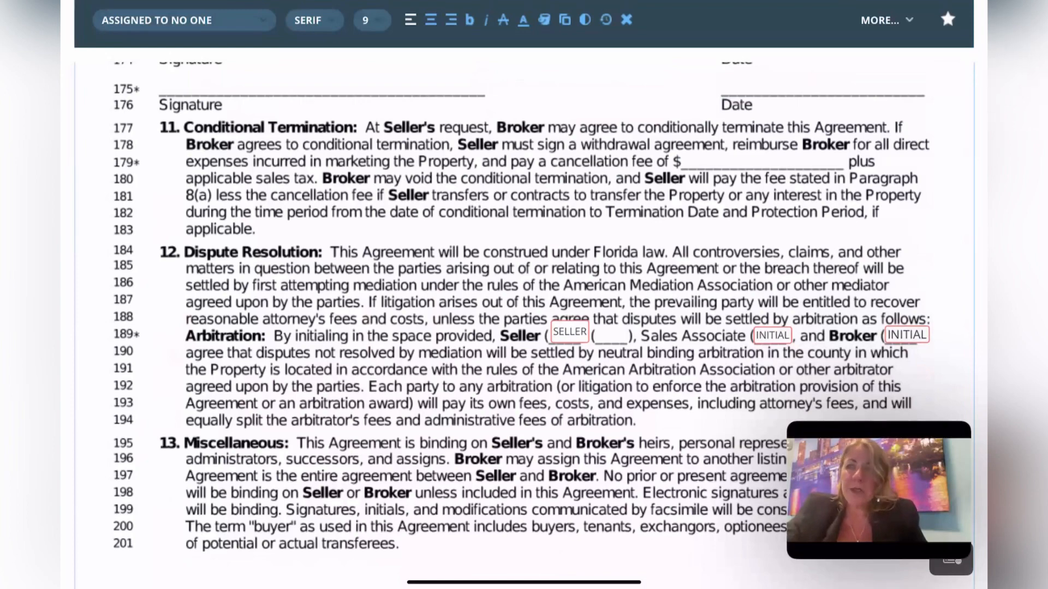
pyautogui.scroll(-3, 524, 305)
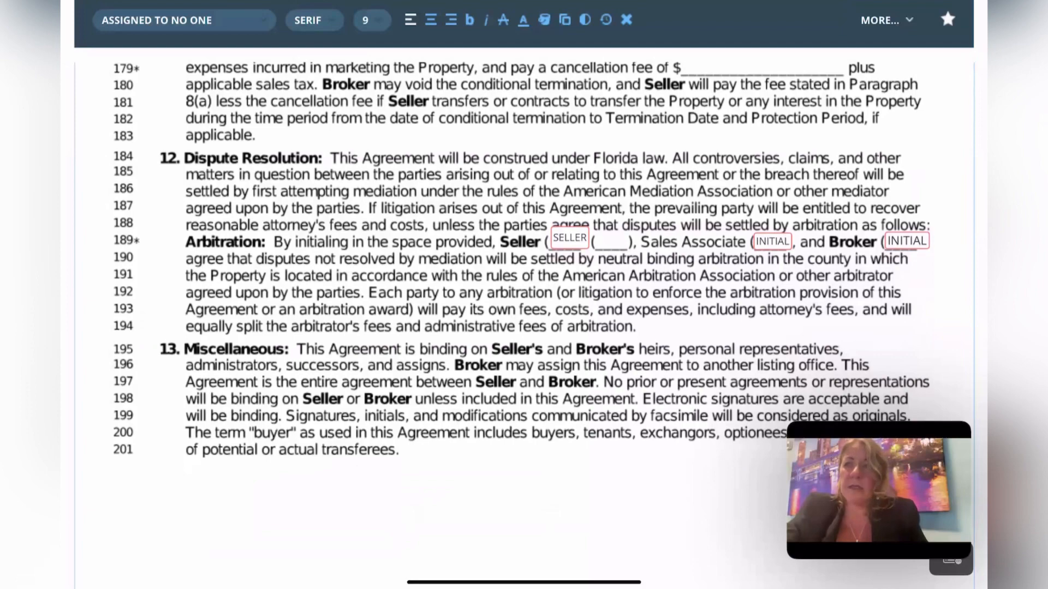
pyautogui.scroll(-3, 524, 273)
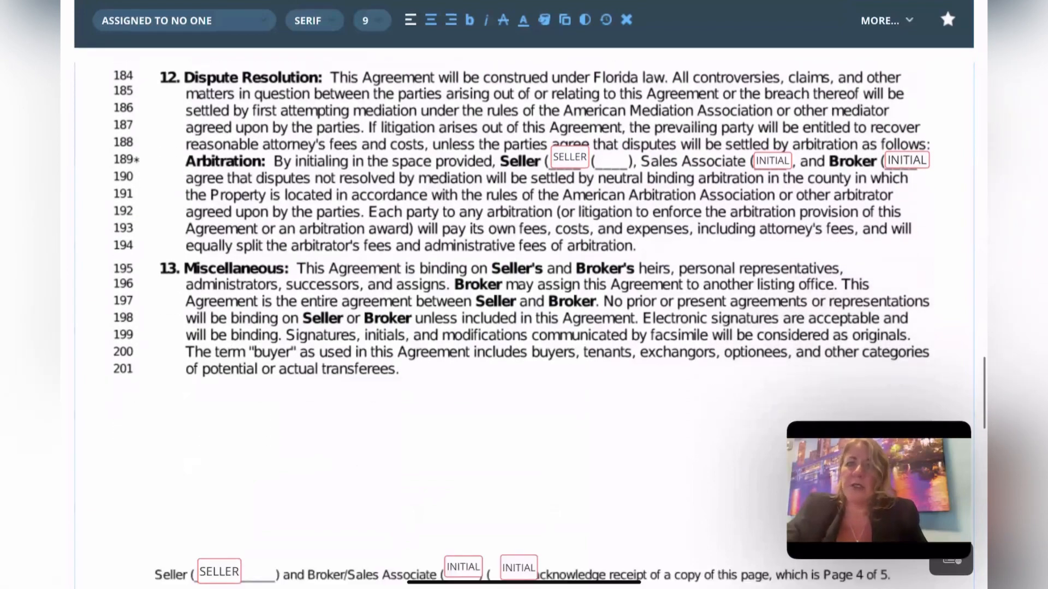
pyautogui.scroll(-10, 524, 328)
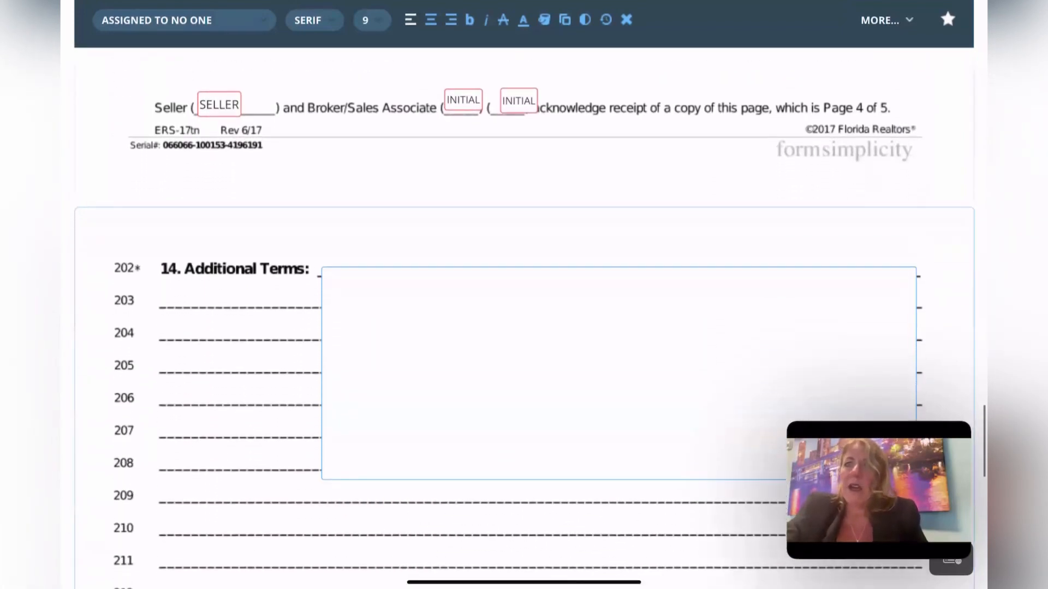
pyautogui.scroll(-8, 524, 327)
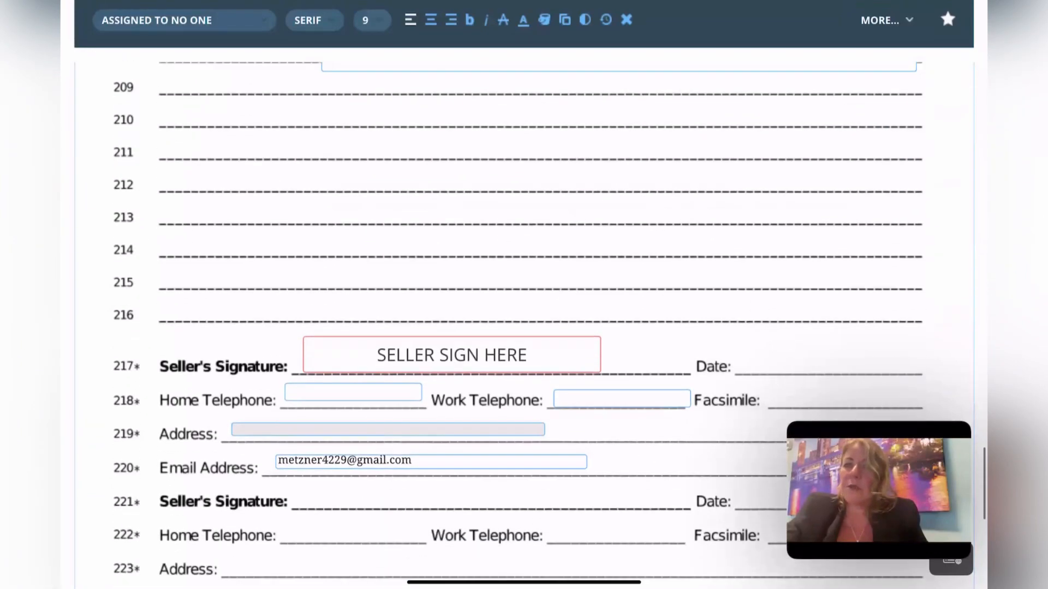
pyautogui.scroll(-6, 524, 327)
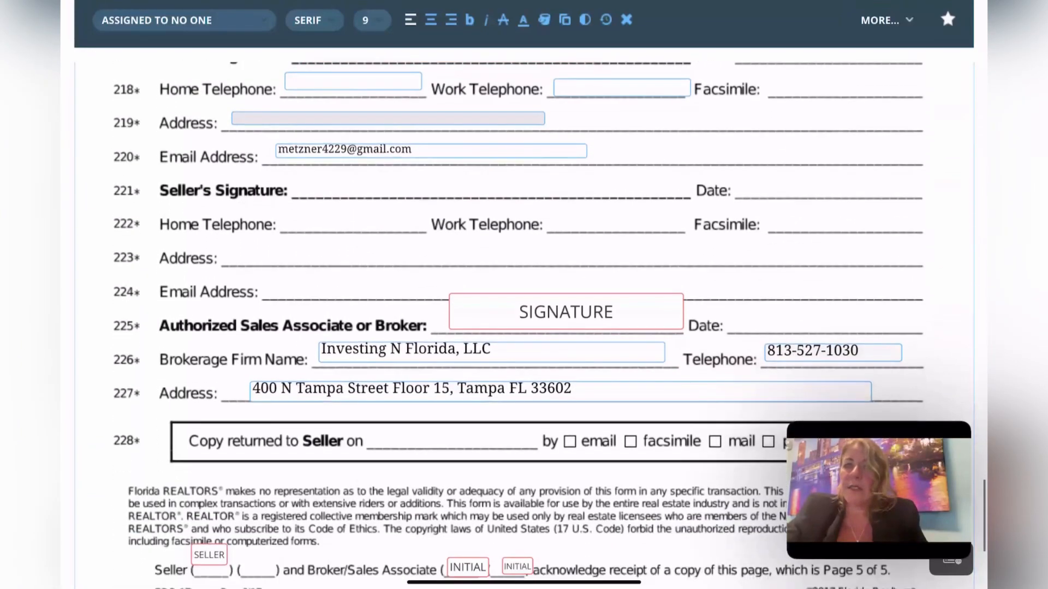
pyautogui.scroll(-3, 524, 328)
pyautogui.scroll(3, 524, 327)
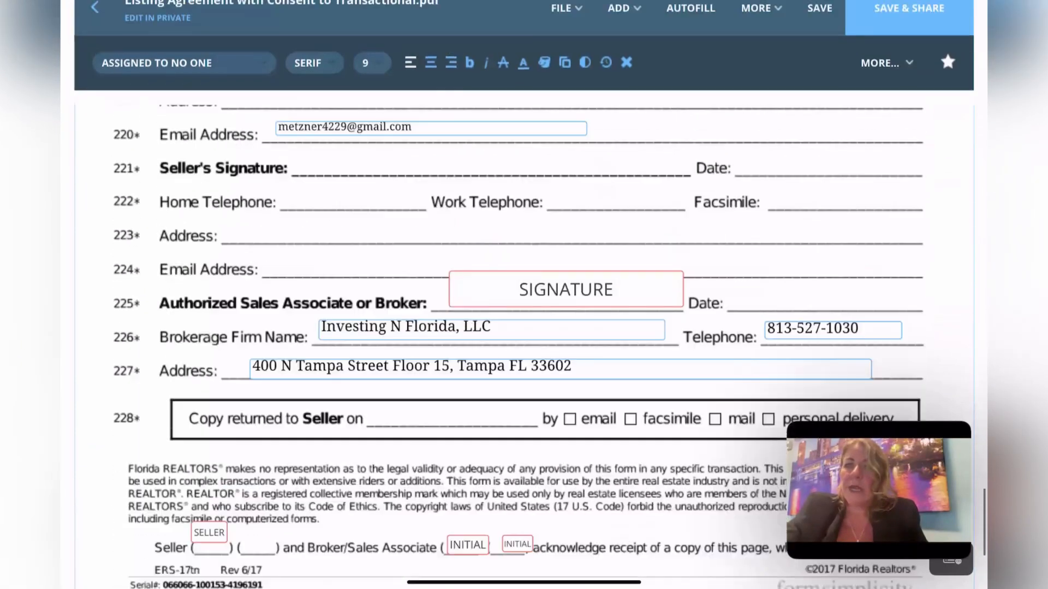
pyautogui.scroll(20, 524, 327)
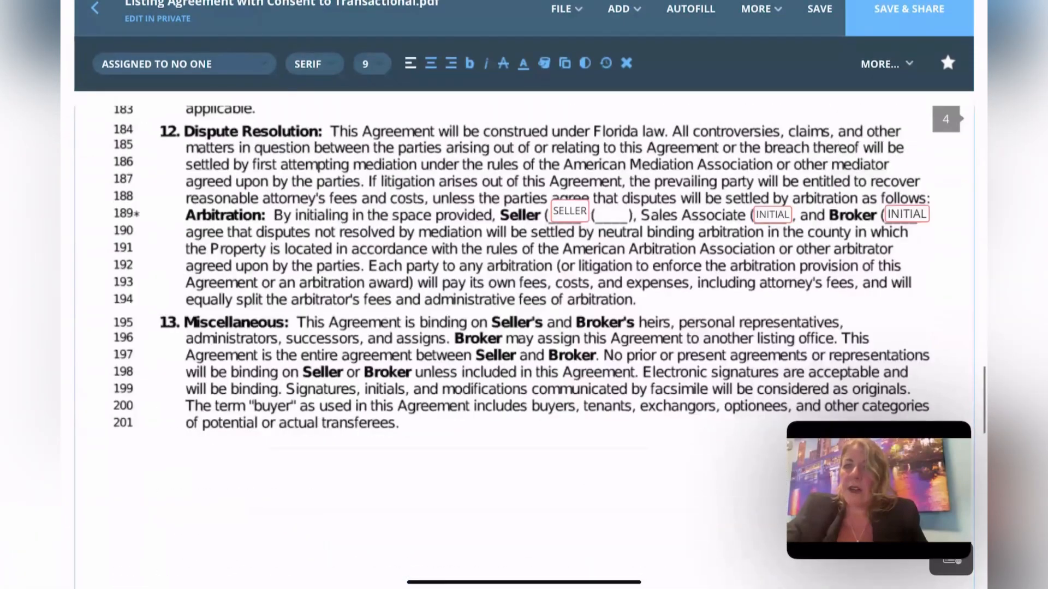
pyautogui.scroll(20, 524, 328)
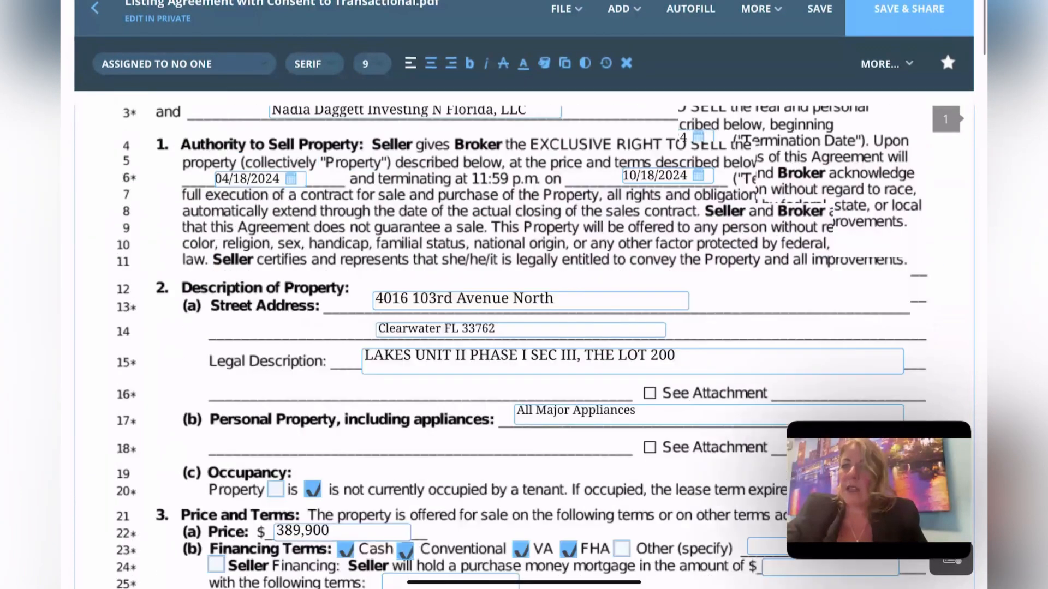
pyautogui.scroll(3, 524, 328)
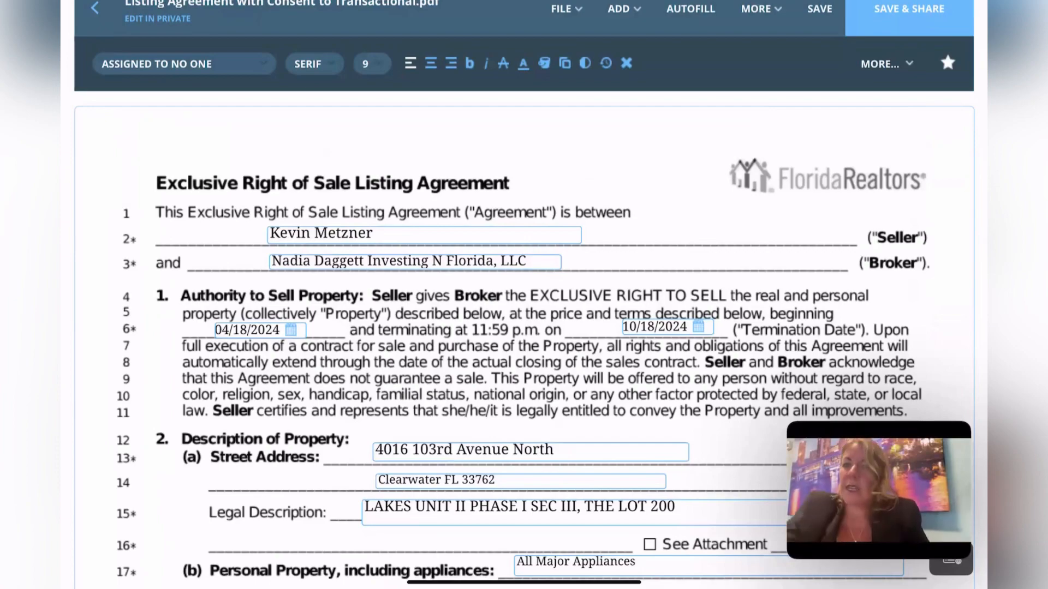
pyautogui.scroll(-4, 524, 327)
pyautogui.scroll(-7, 524, 328)
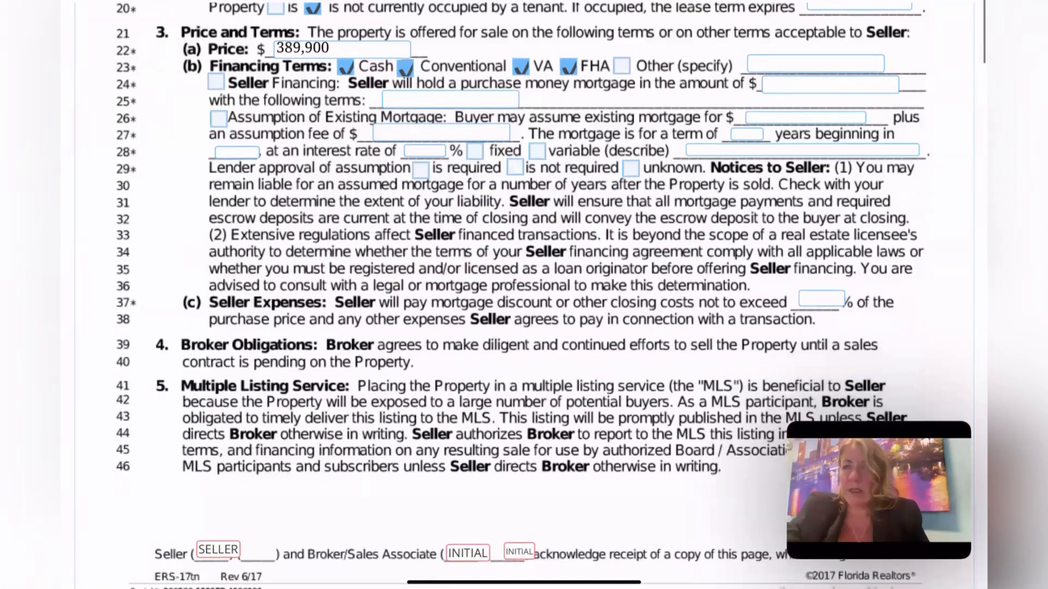
pyautogui.scroll(6, 524, 295)
pyautogui.scroll(5, 524, 294)
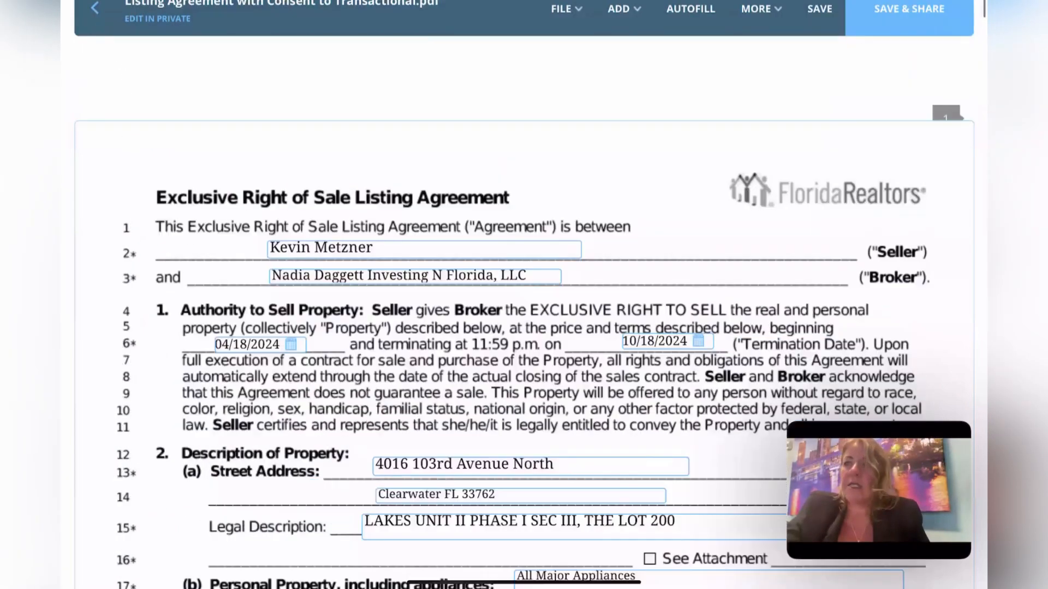
# - Leave the Listing Agreement editor, answering YES to save the unsaved changes
pyautogui.click(95, 8)
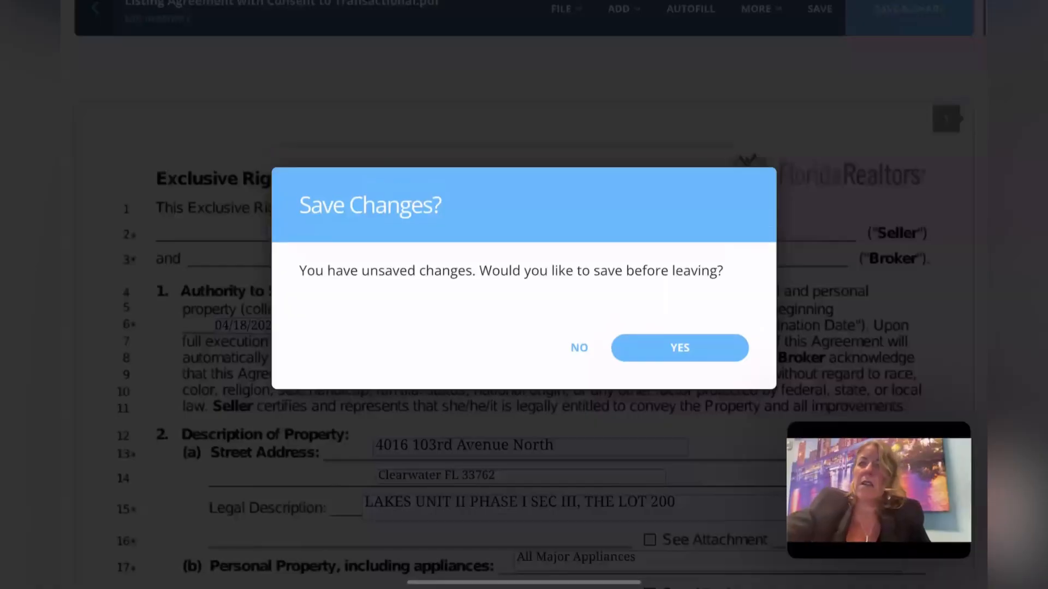
pyautogui.click(680, 348)
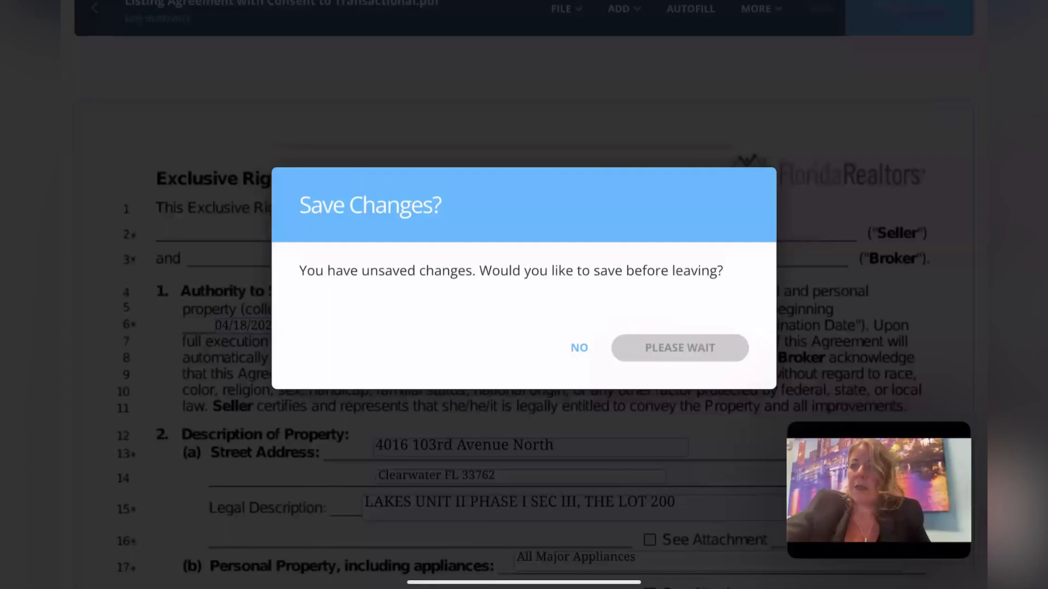